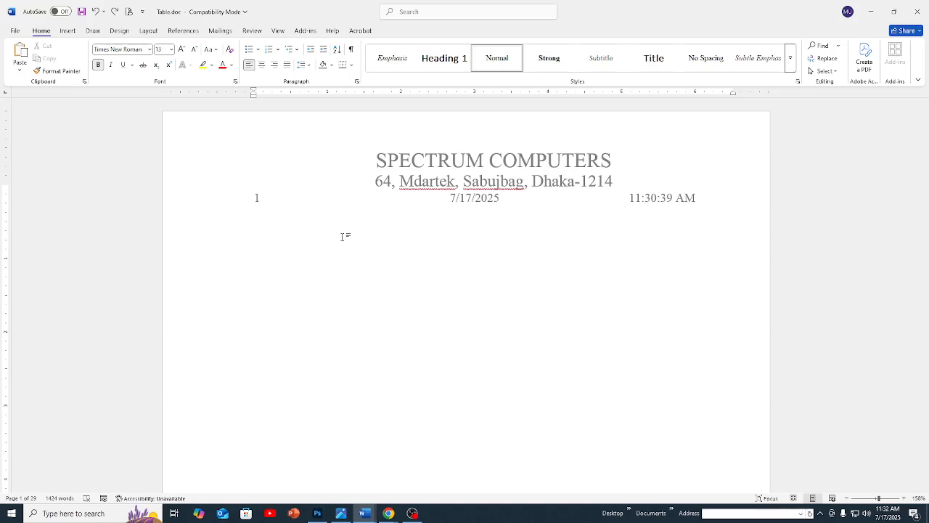
Step: Enter the sentence "Today is Thursday." below the header in Table.doc
text(Today is )
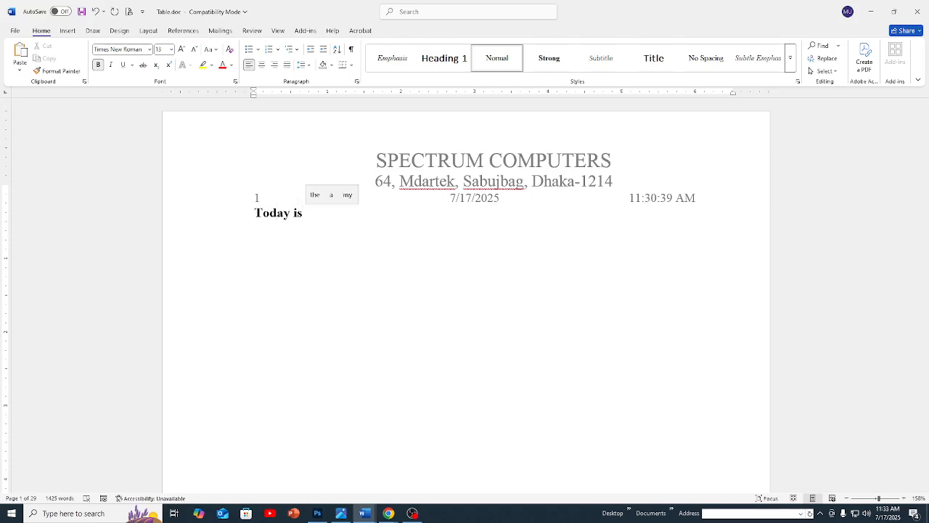
text(T)
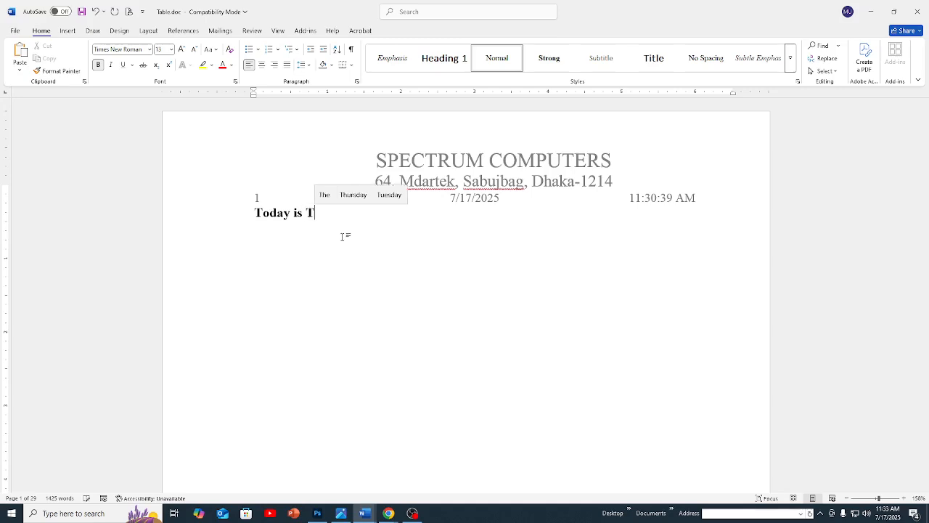
text(hurs)
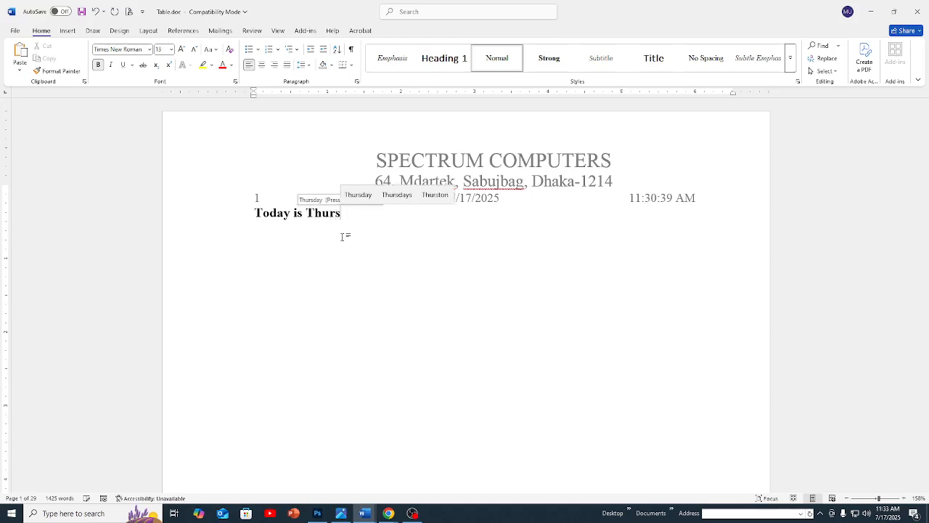
text(day.)
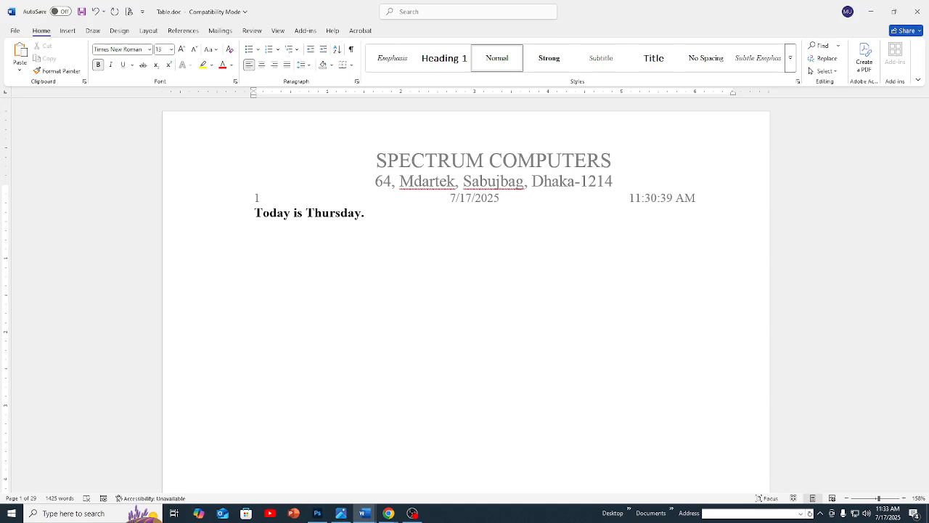
Step: Copy the "Today is Thursday." line from Table.doc and paste it four times into the blank Document2
click(231, 218)
key(ctrl+c)
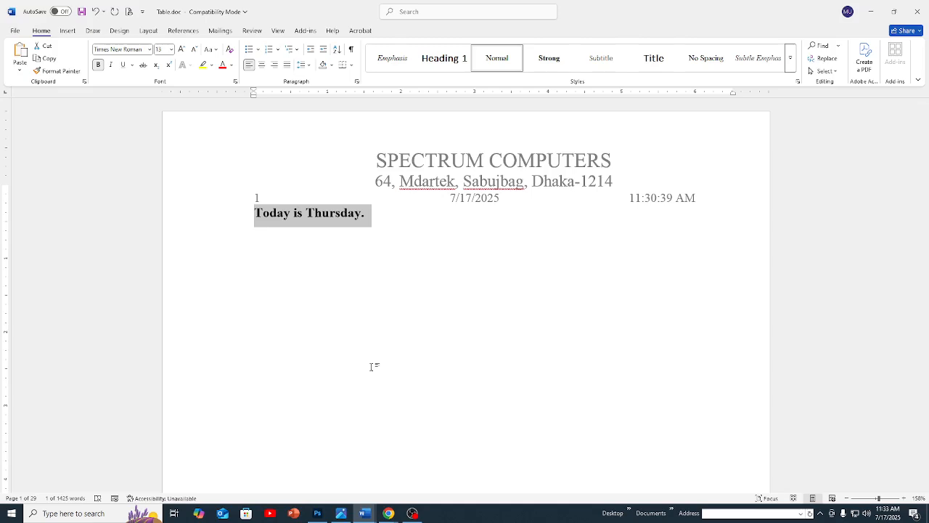
click(364, 513)
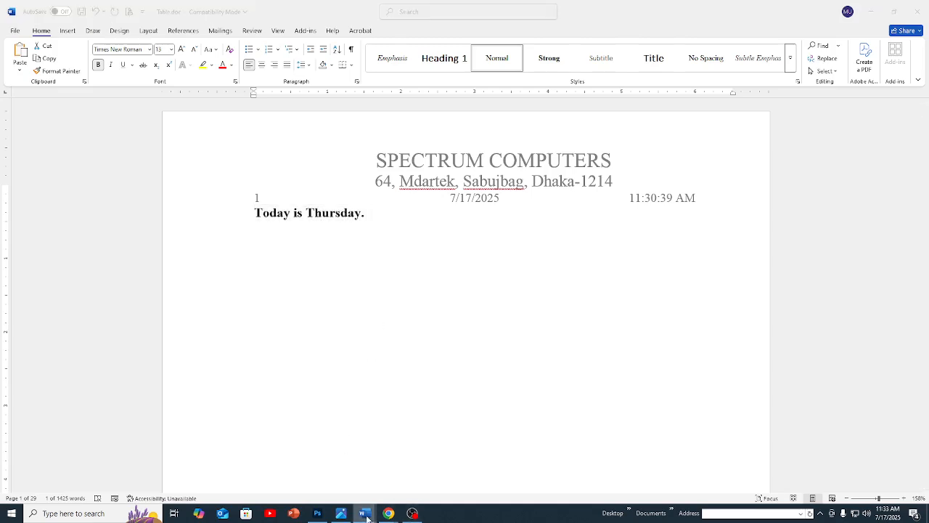
click(381, 471)
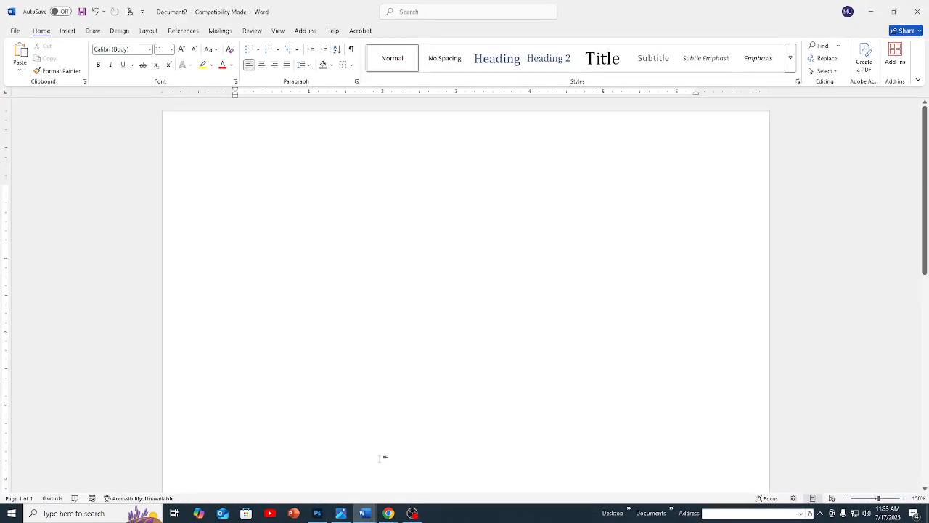
key(ctrl+v)
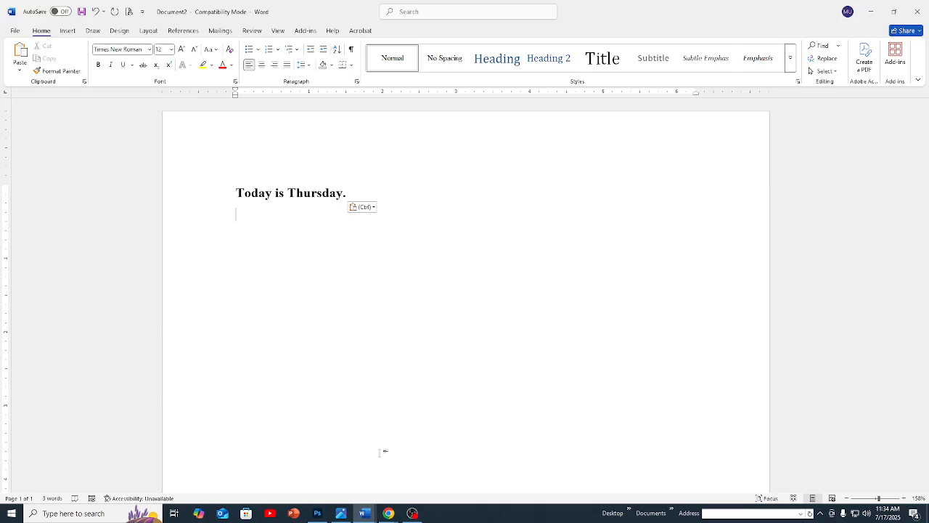
key(ctrl+v)
key(ctrl+v)
key(ctrl+v)
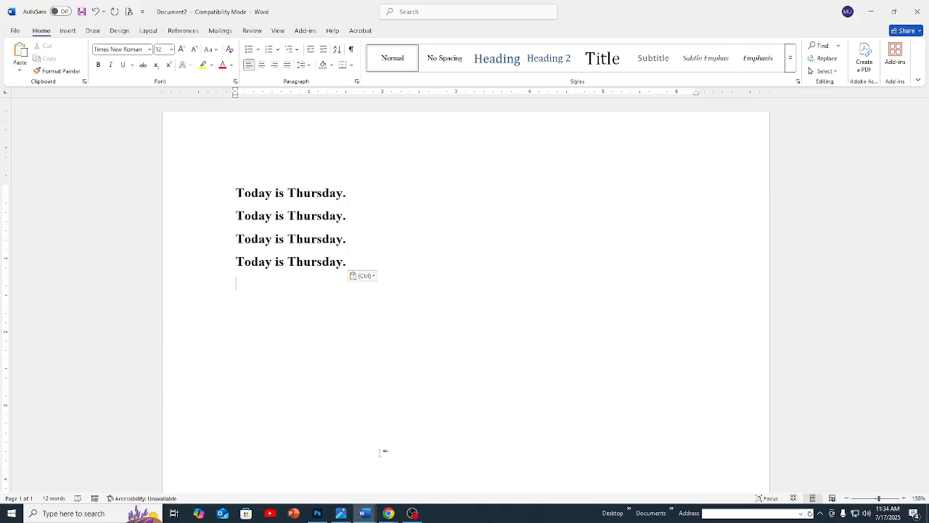
Step: Add the note "Copy>> Ctrl+C" below the pasted lines
key(Return)
text(Copy)
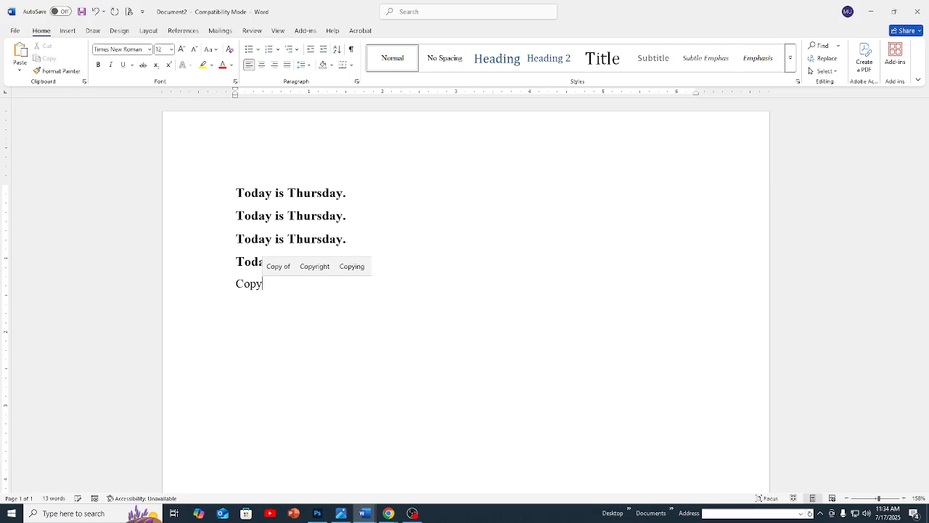
text(..)
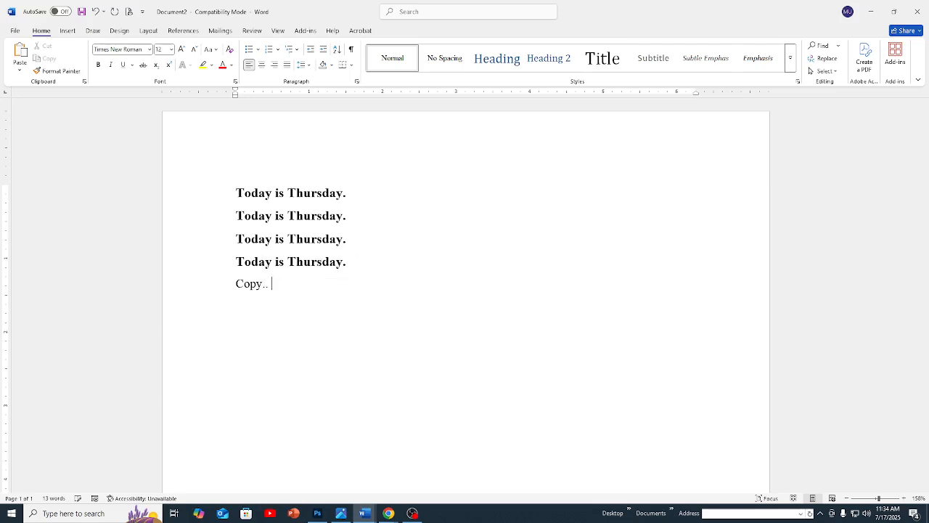
key(BackSpace)
key(BackSpace)
text(>> Ct)
key(BackSpace)
text(tr)
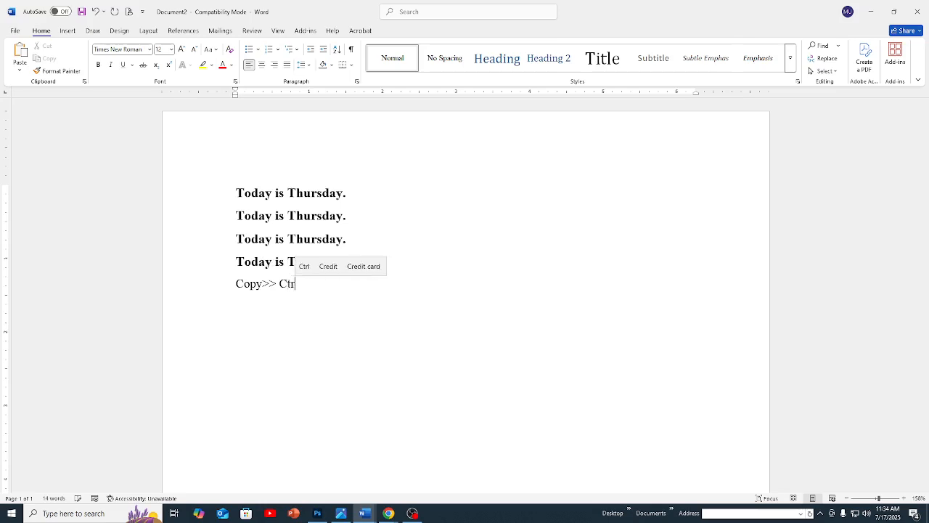
text(l+C)
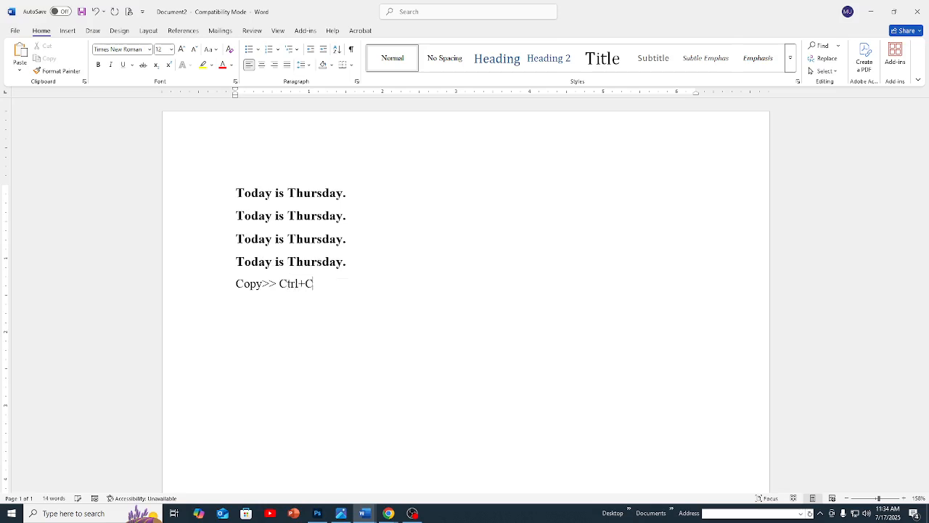
Step: Add the note "Paste>> Ctrl+V" on a new line under the copy note
key(Return)
text(Paste)
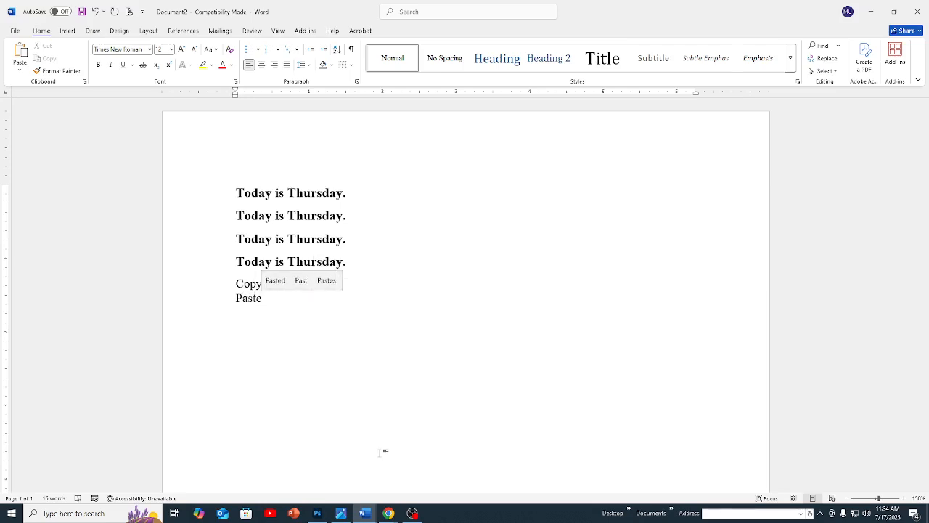
text(>> Ct)
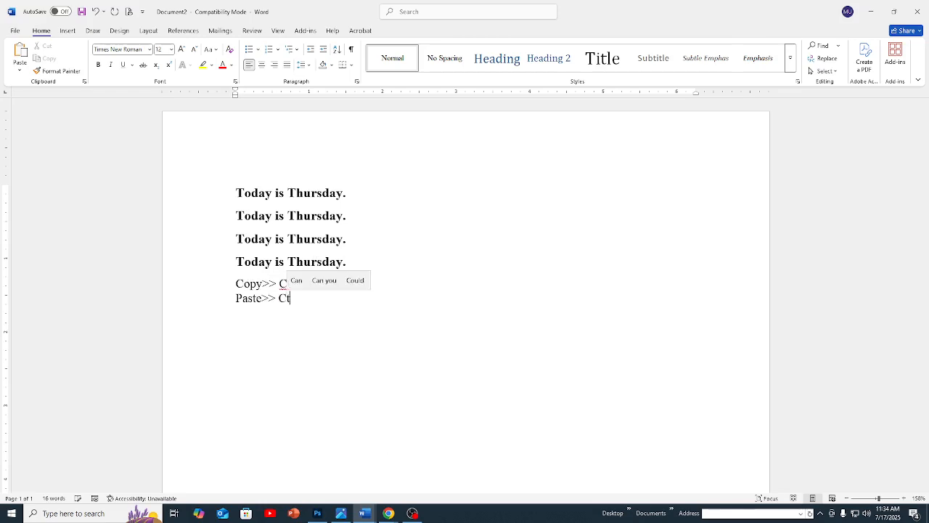
text(rl+)
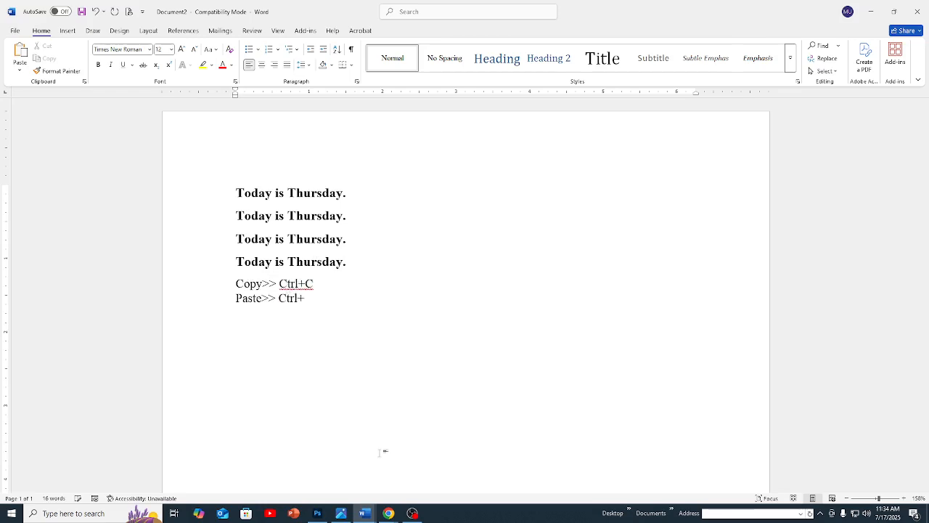
text(V)
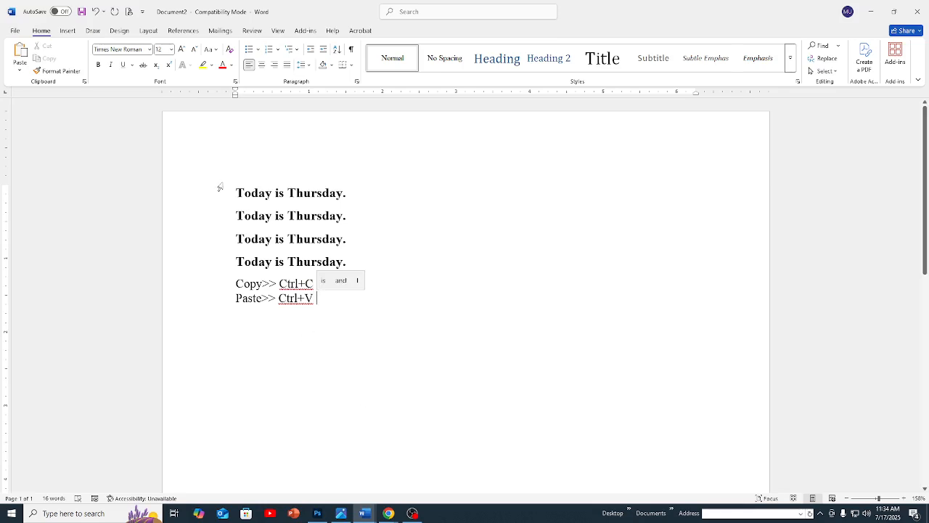
Step: Change the font colour of the second, third and fourth "Today is Thursday." lines to the standard Dark Red
drag(222, 212, 222, 262)
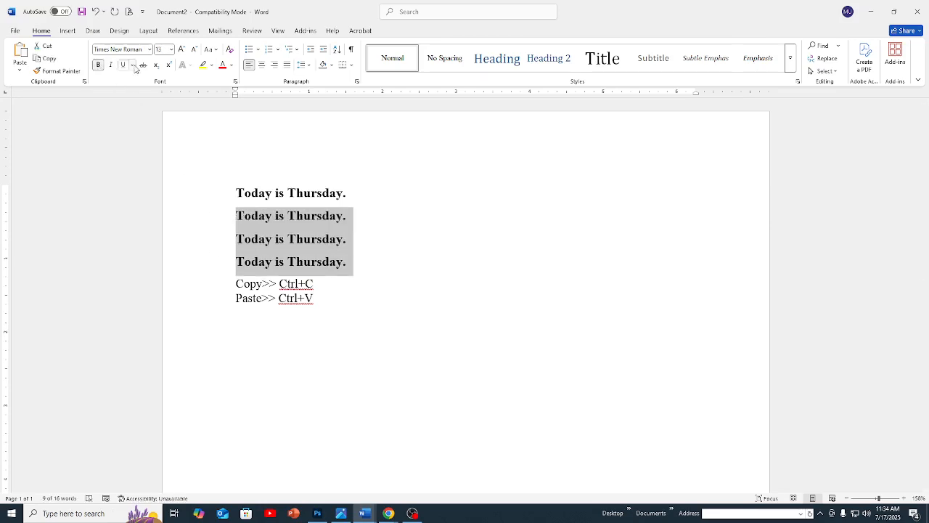
click(231, 65)
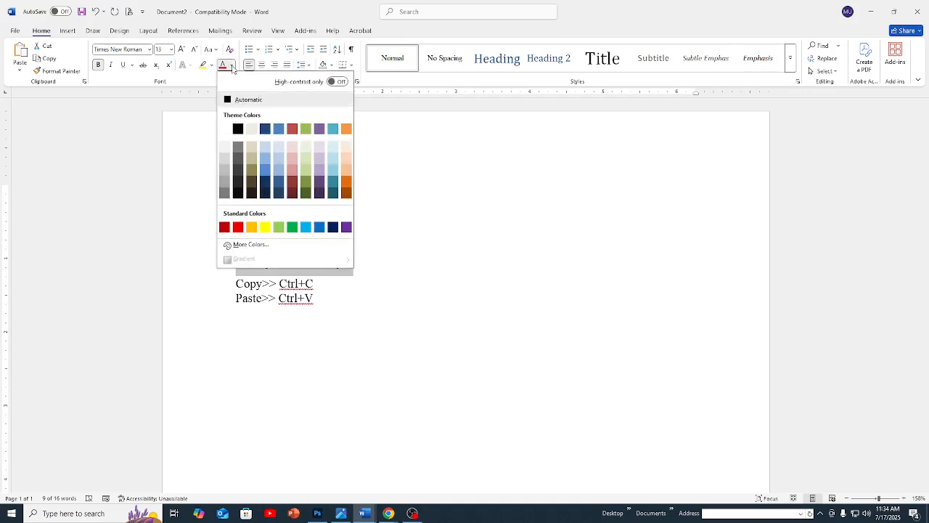
click(225, 227)
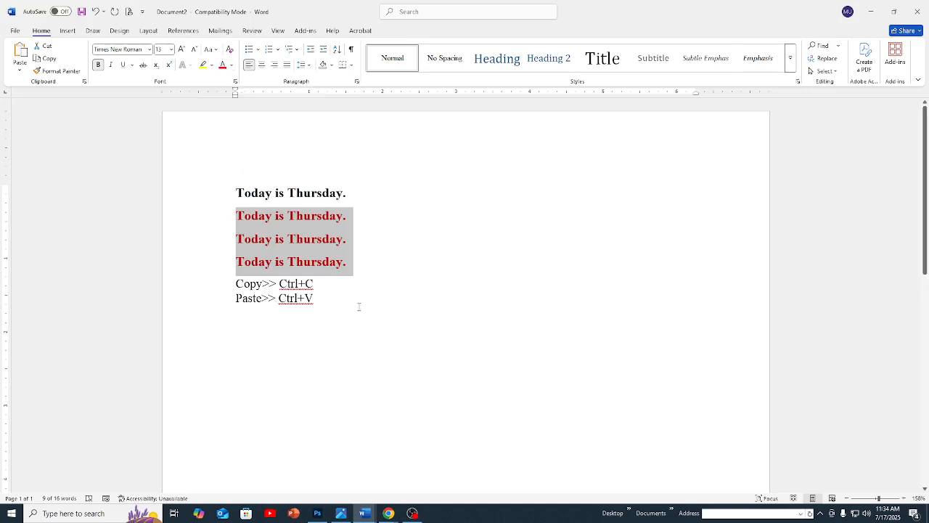
click(212, 223)
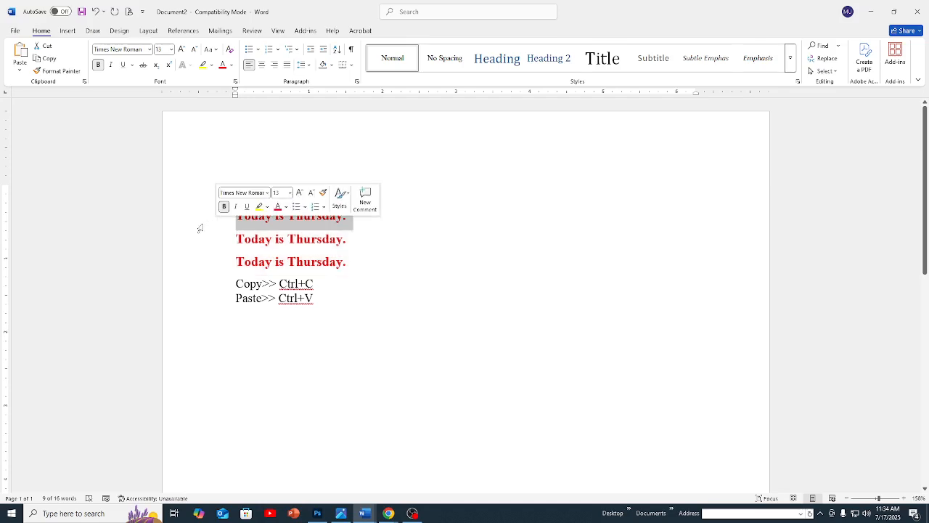
click(352, 266)
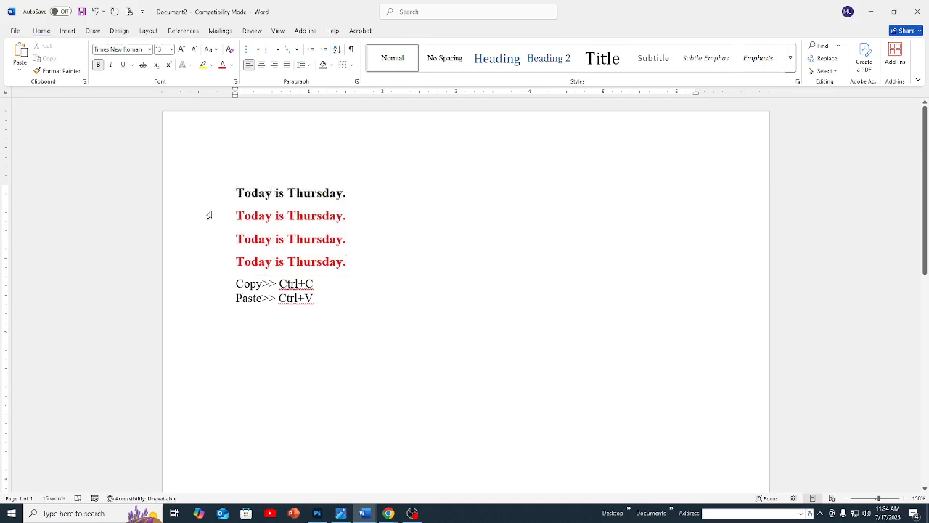
drag(208, 216, 209, 261)
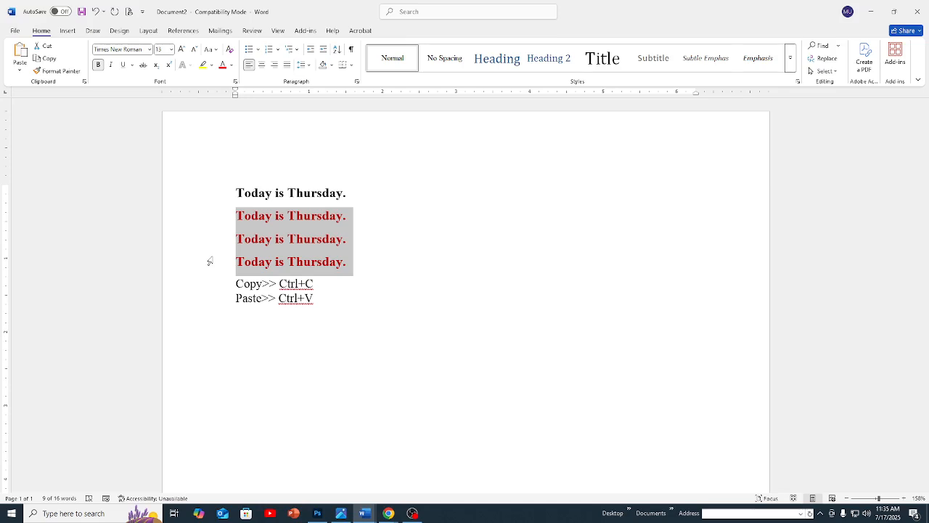
click(349, 219)
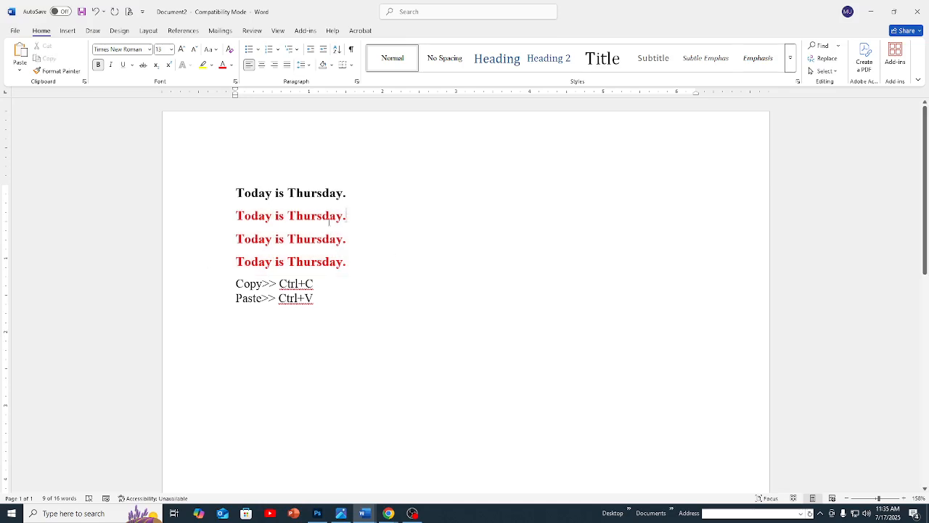
Step: Cut the three red "Today is Thursday." lines from Document2
click(197, 218)
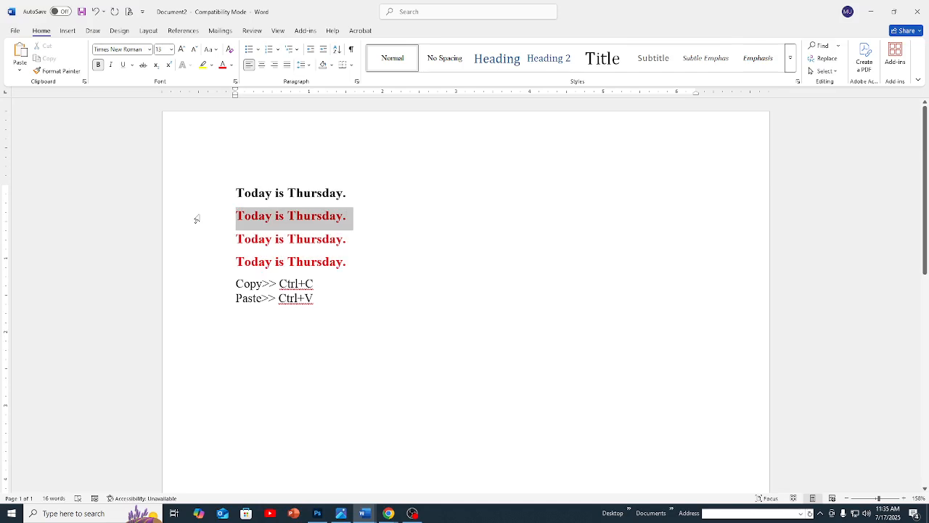
drag(196, 218, 196, 259)
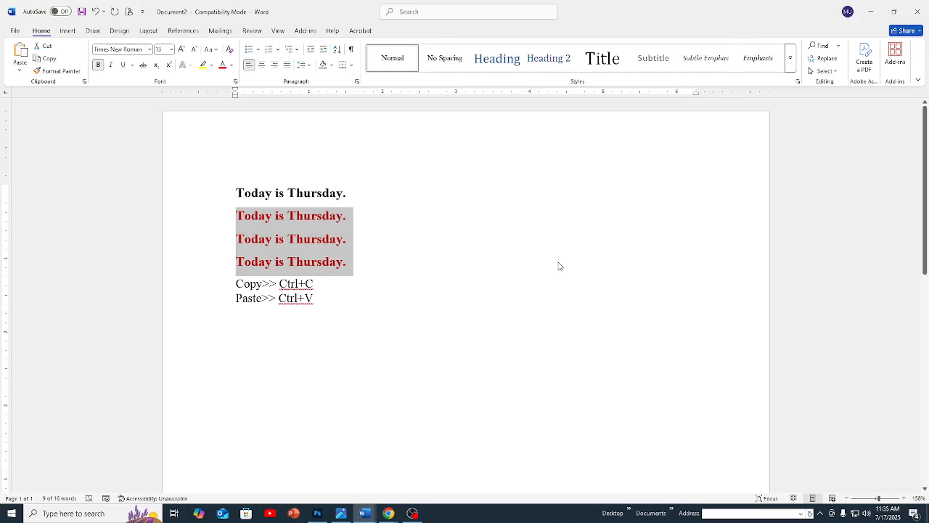
key(Delete)
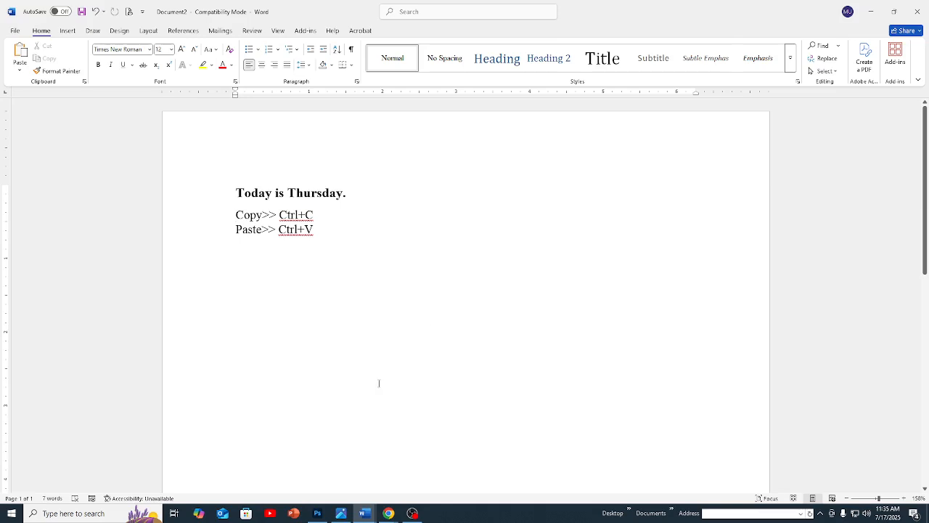
Step: Paste the three cut red lines into Table.doc below the black "Today is Thursday." line, leaving a blank line between
click(364, 512)
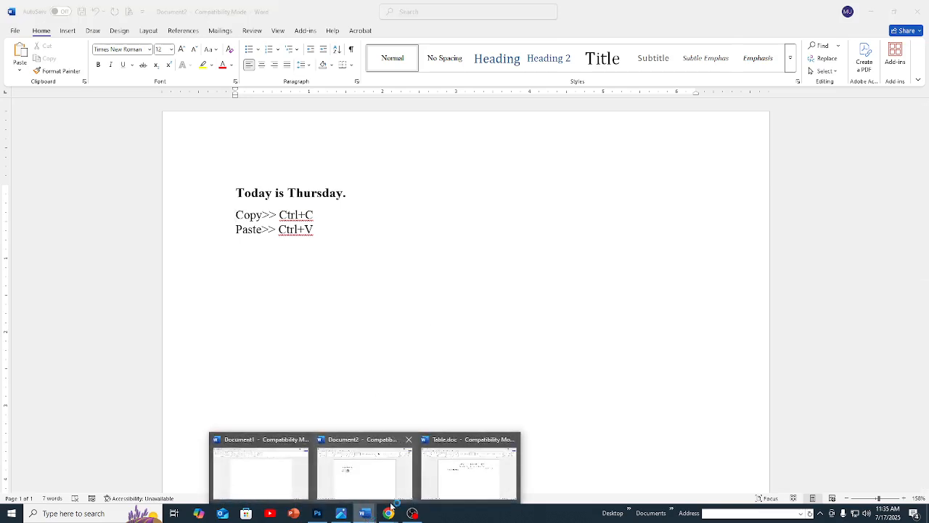
click(469, 477)
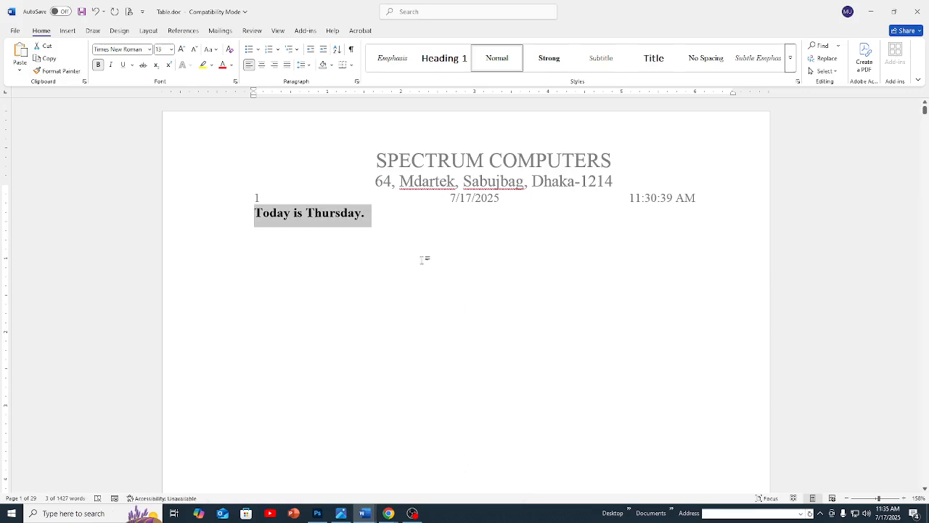
click(388, 231)
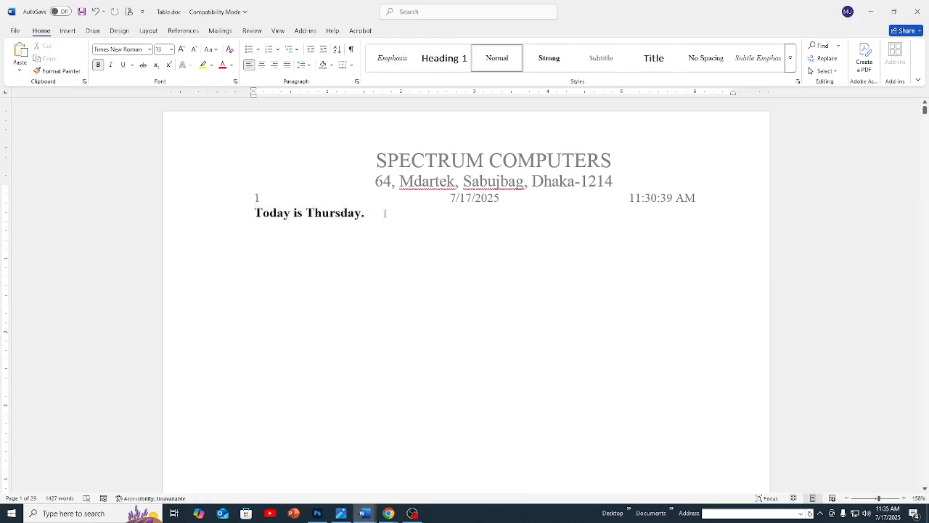
key(Return)
key(Return)
key(Return)
key(ctrl+v)
key(ctrl+v)
key(ctrl+v)
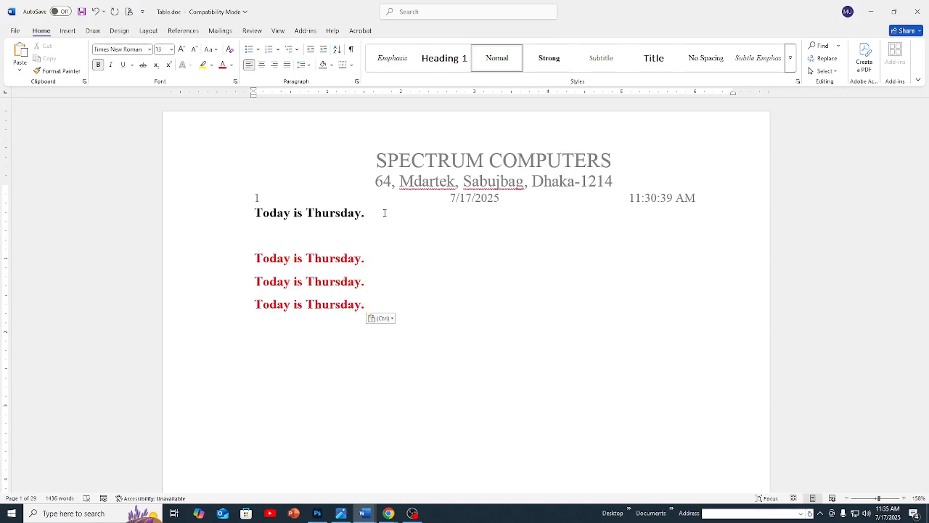
Step: Add the notes "Ctrl+X" and "Ctrl+V" on separate lines below the red lines
key(Return)
text(Ctrl)
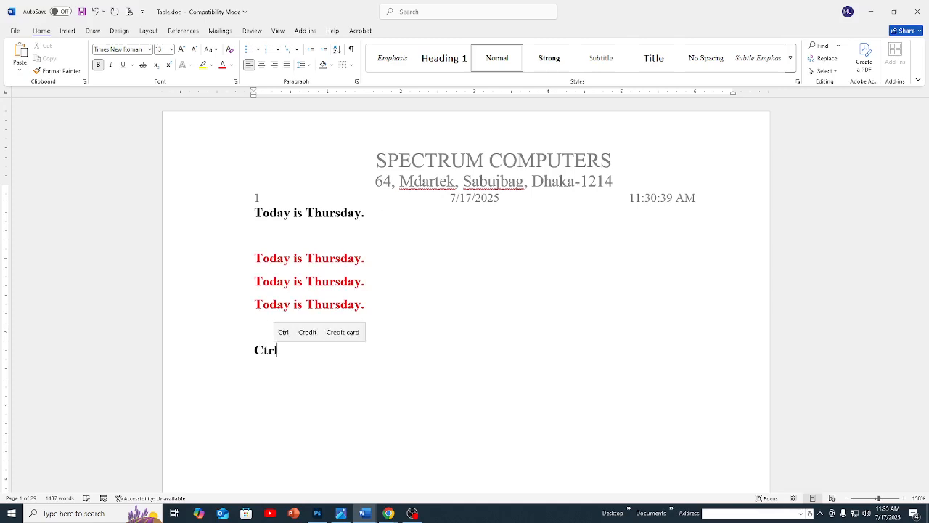
text(+)
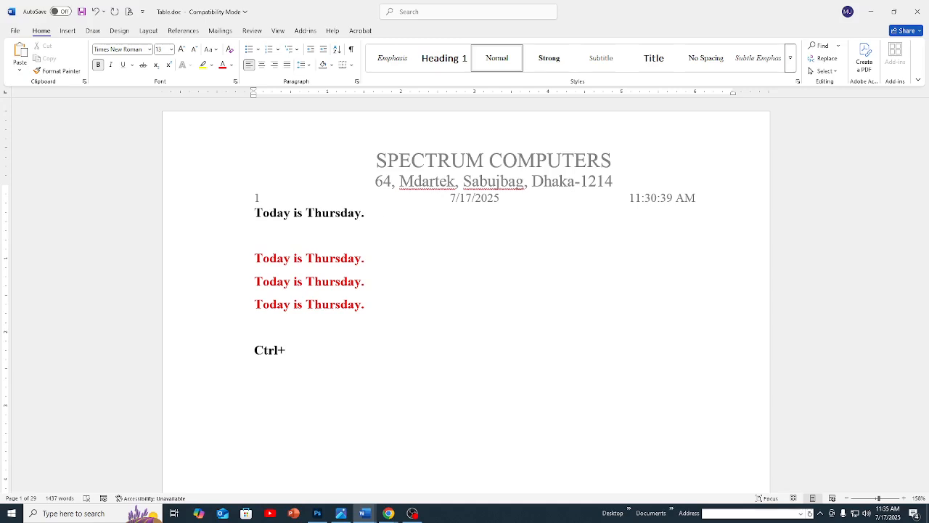
text(X)
key(Return)
text(Ctrl+V)
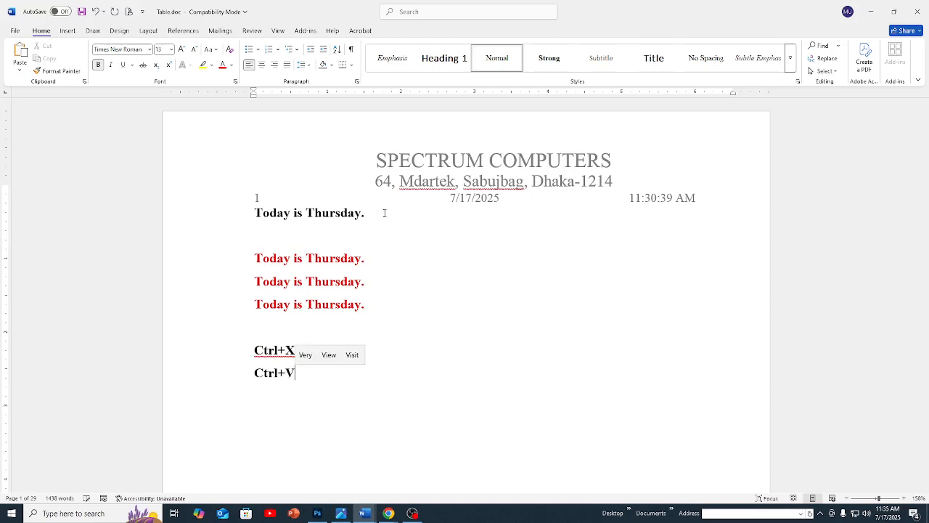
key(Home)
key(Up)
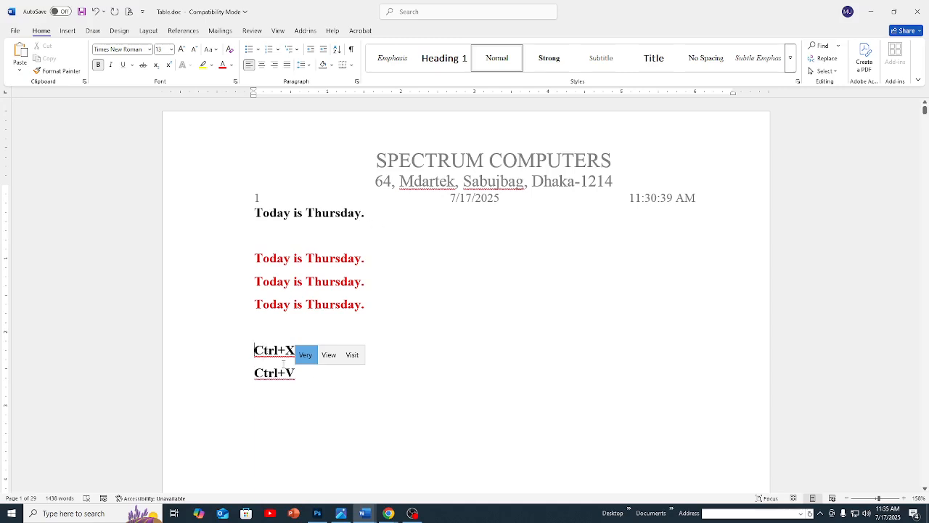
key(Return)
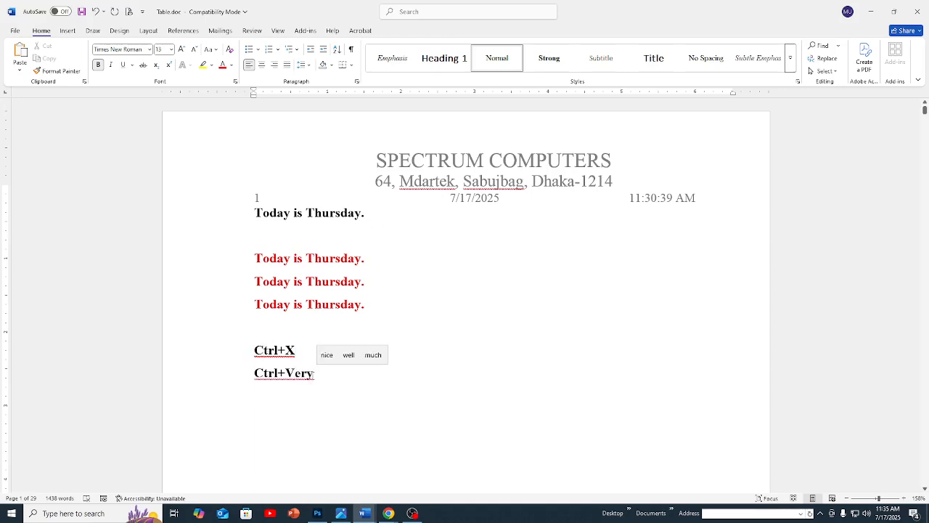
drag(313, 376, 296, 376)
key(BackSpace)
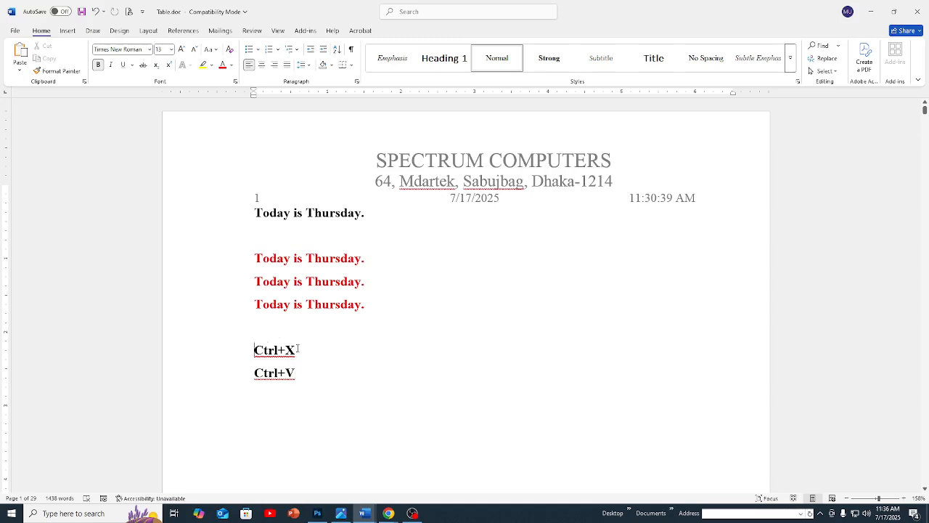
Step: Label the two shortcut notes so they read "Cut>> Ctrl+X" and "Pate Ctrl+V"
text(Cut)
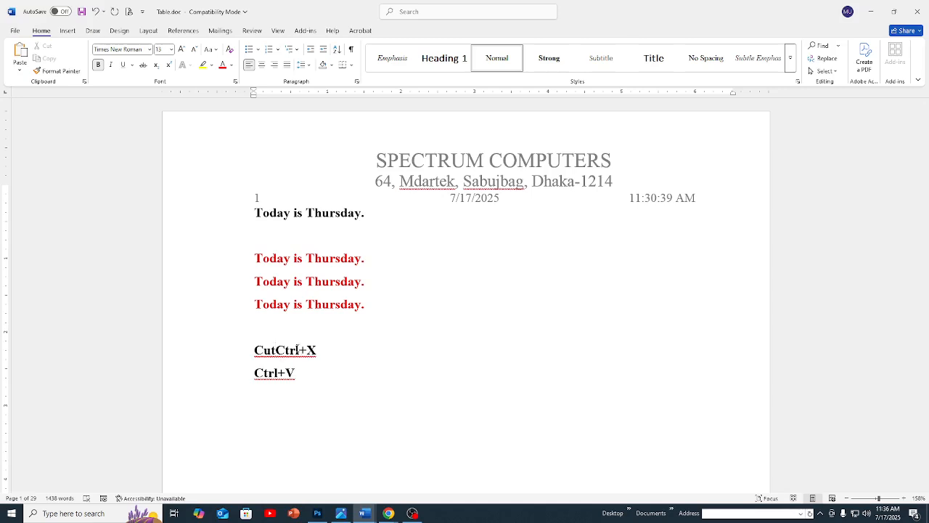
text(>> )
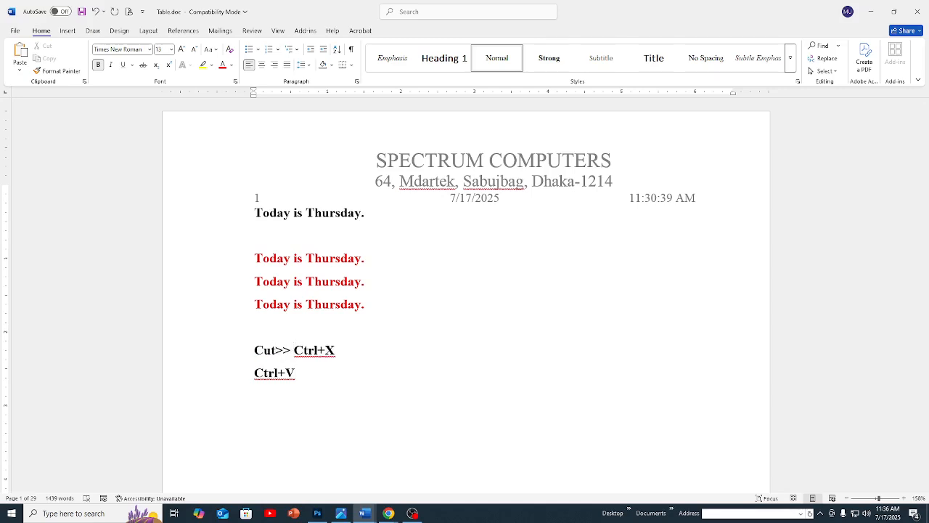
text(Ctrl+X C)
text(pate)
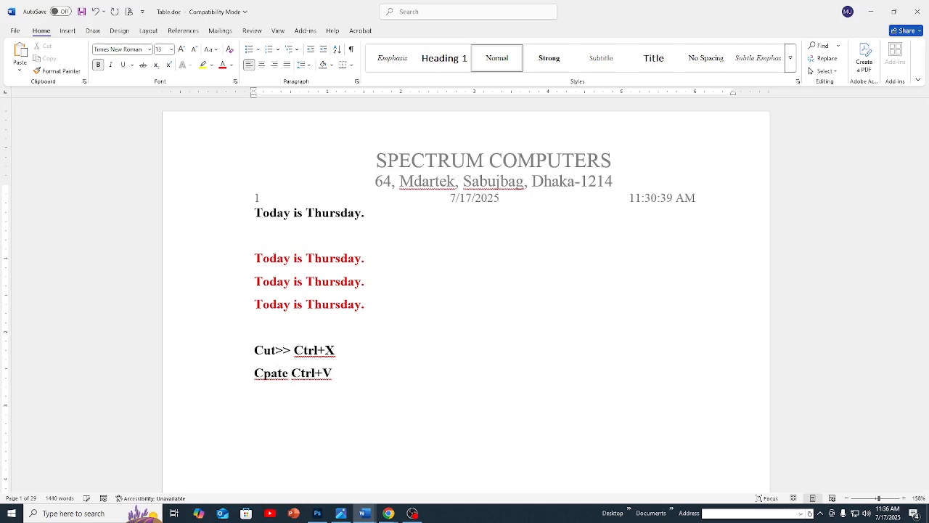
key(Delete)
key(shift+Right)
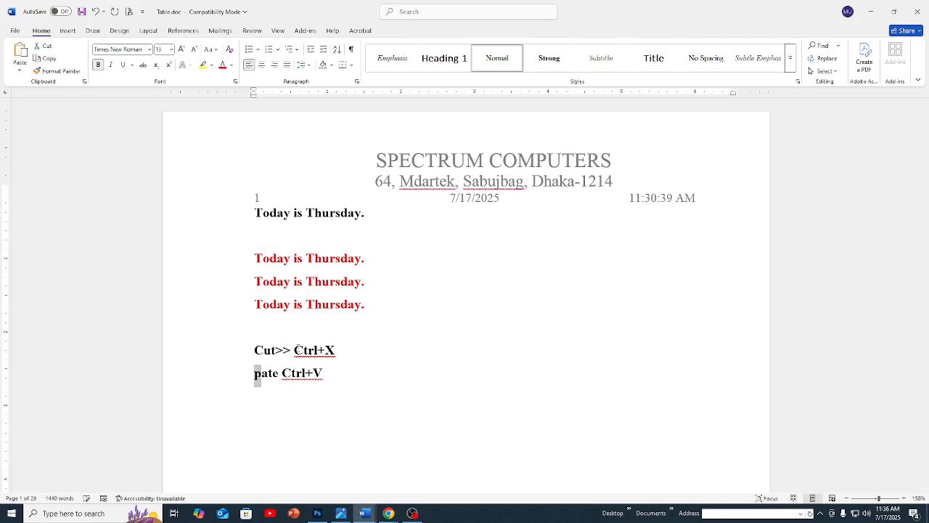
text(P)
key(Up)
Step: Cut all the text on page 1, from the black "Today is Thursday." line through the "Pate Ctrl+V" note
drag(238, 212, 250, 384)
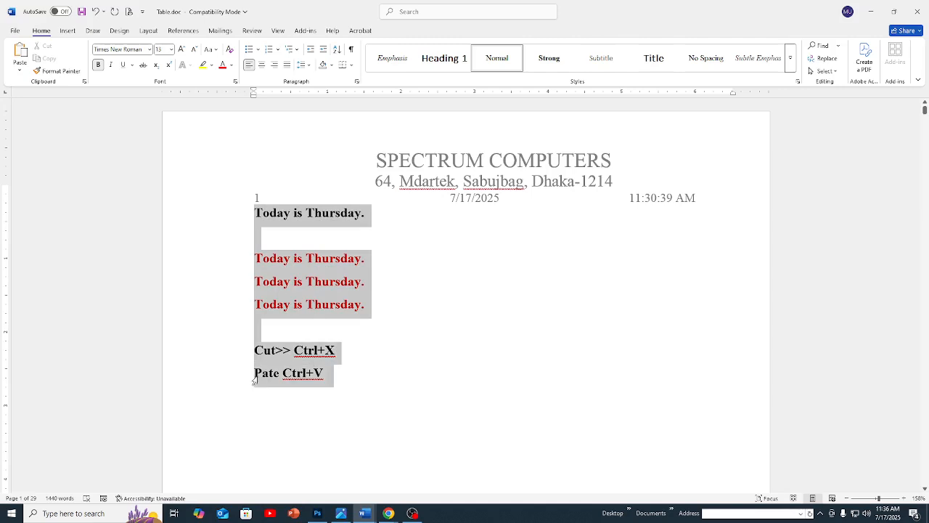
key(ctrl+x)
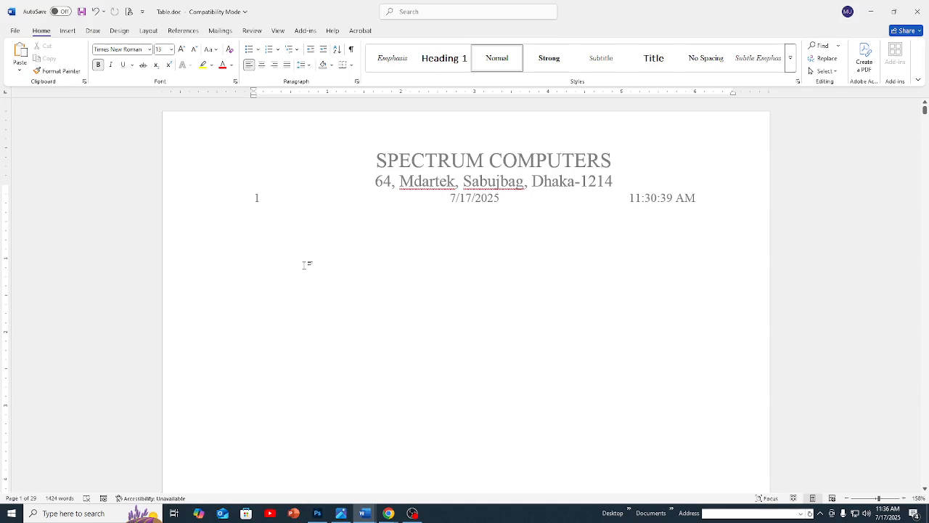
key(ctrl+v)
key(ctrl+z)
Step: Copy the Copy/Cut table and the shortcut notes below it from page 3 of Table.doc and paste them onto page 1
mouse_move(362, 511)
mouse_move(256, 476)
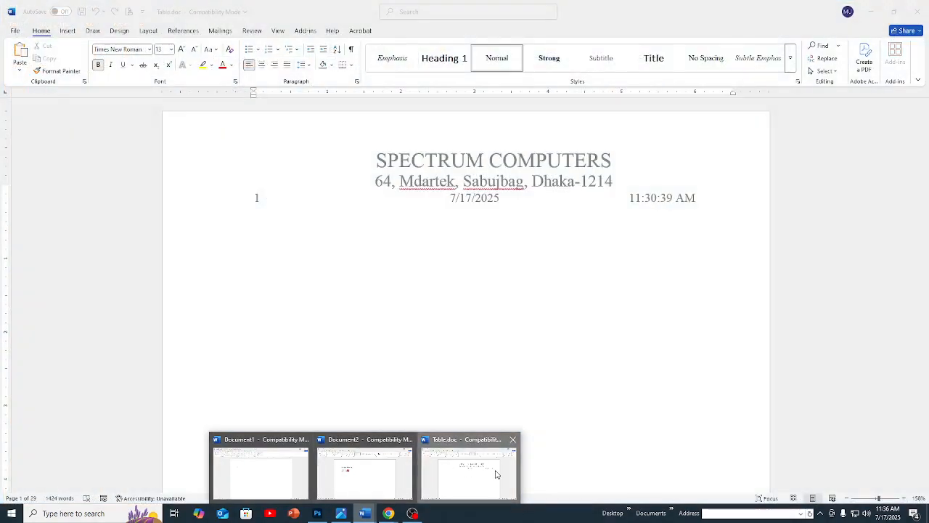
click(498, 474)
scroll(506, 459, down, 3)
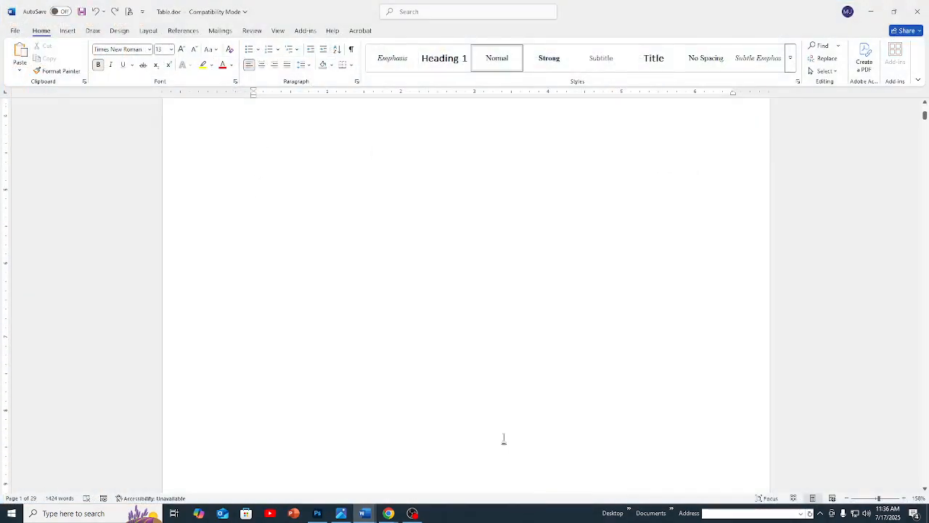
scroll(503, 438, down, 10)
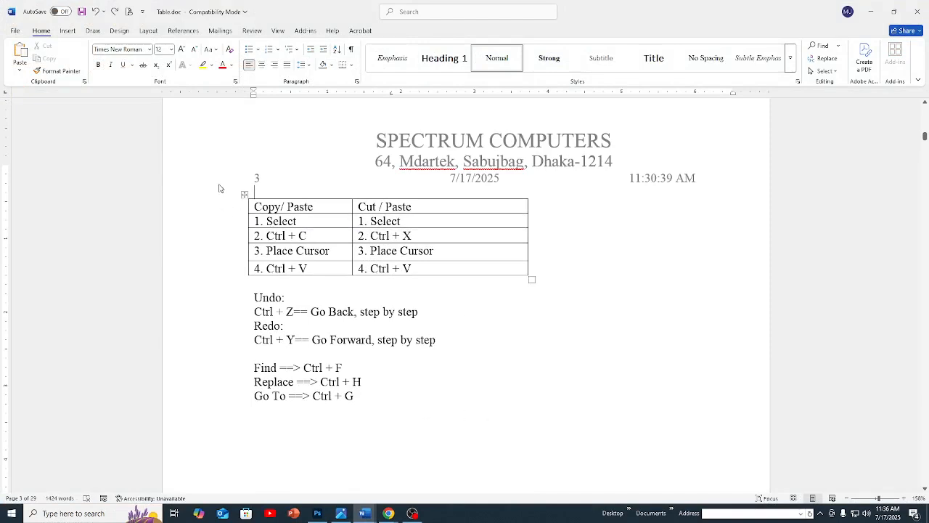
drag(215, 195, 207, 379)
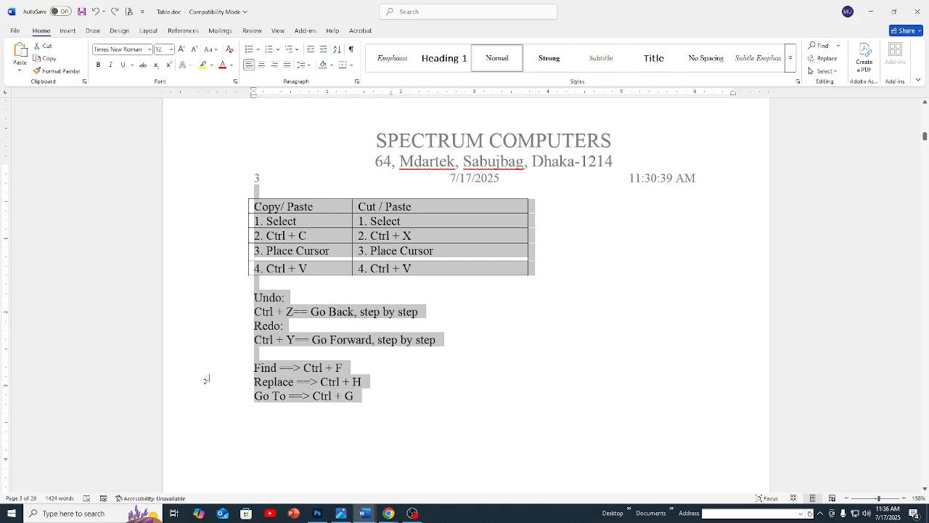
key(ctrl+Home)
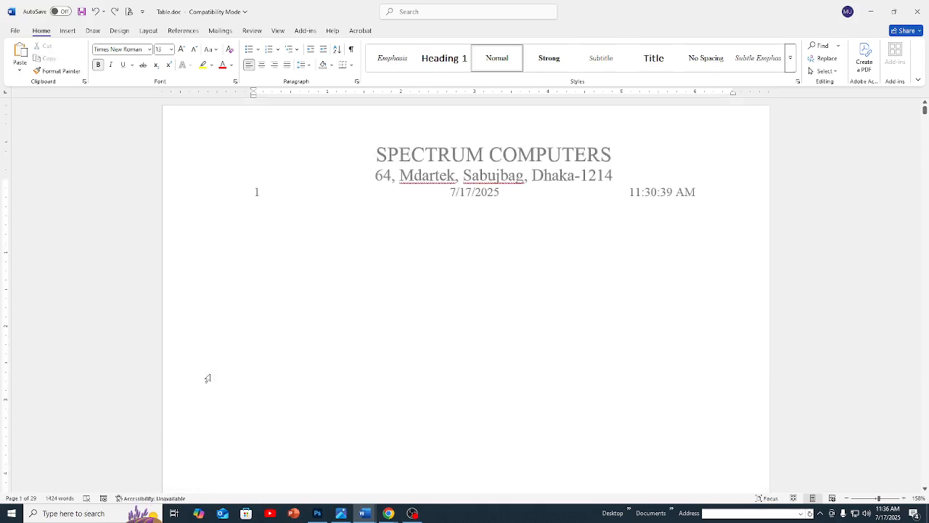
click(296, 236)
key(ctrl+v)
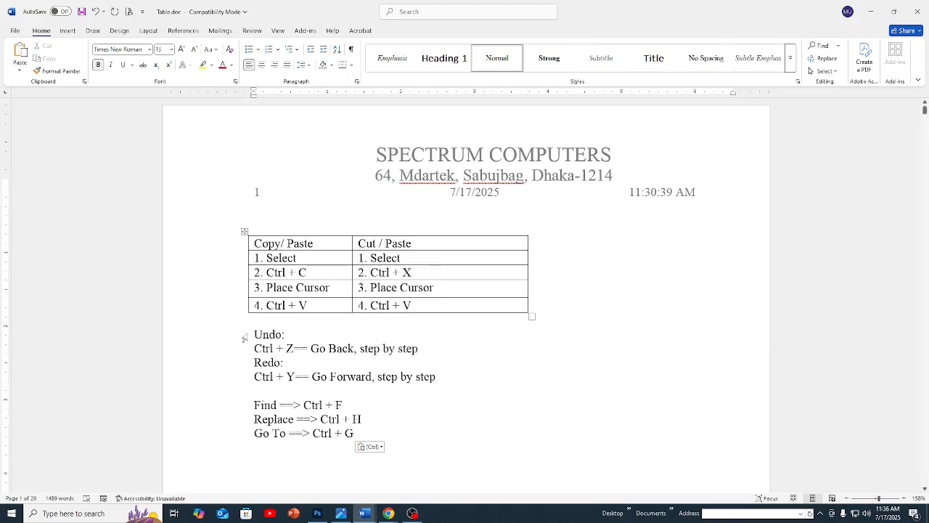
Step: Delete the Undo, Redo, Find, Replace and Go To lines below the pasted table on page 1
drag(244, 337, 252, 439)
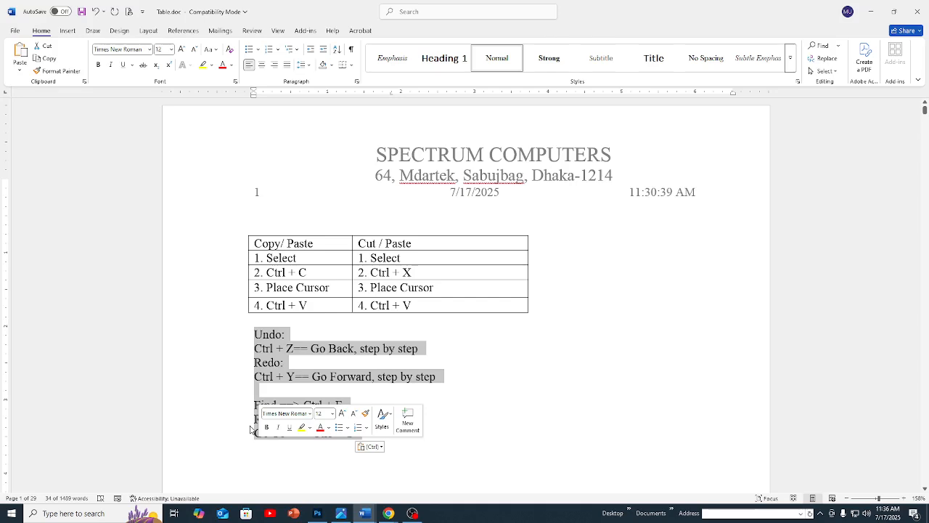
key(Delete)
scroll(307, 383, up, 12)
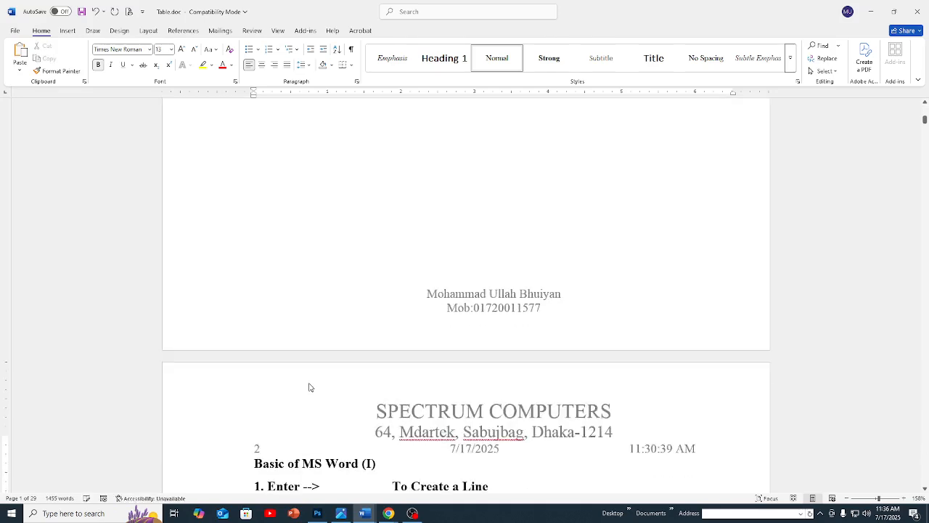
scroll(370, 255, up, 8)
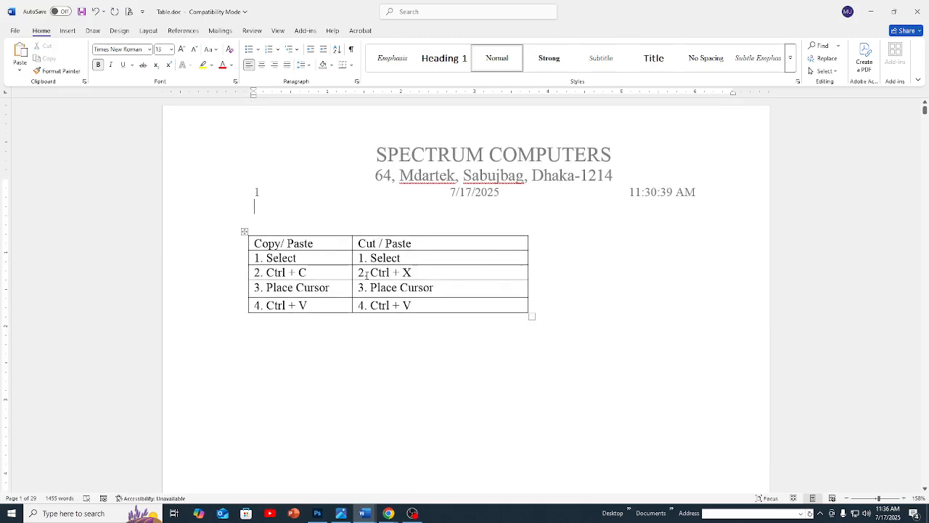
Step: Widen the table's first column to about 2.14 inches by moving the border between the two columns
drag(352, 263, 407, 262)
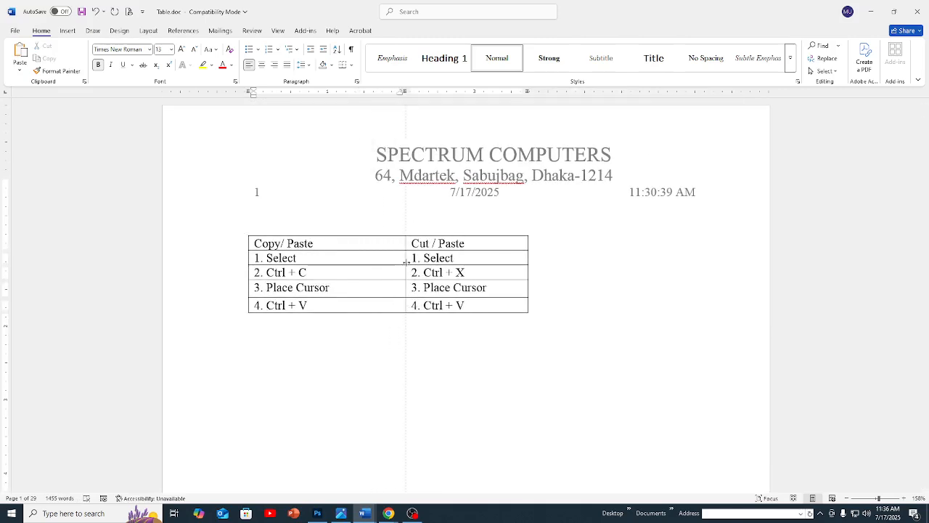
click(312, 258)
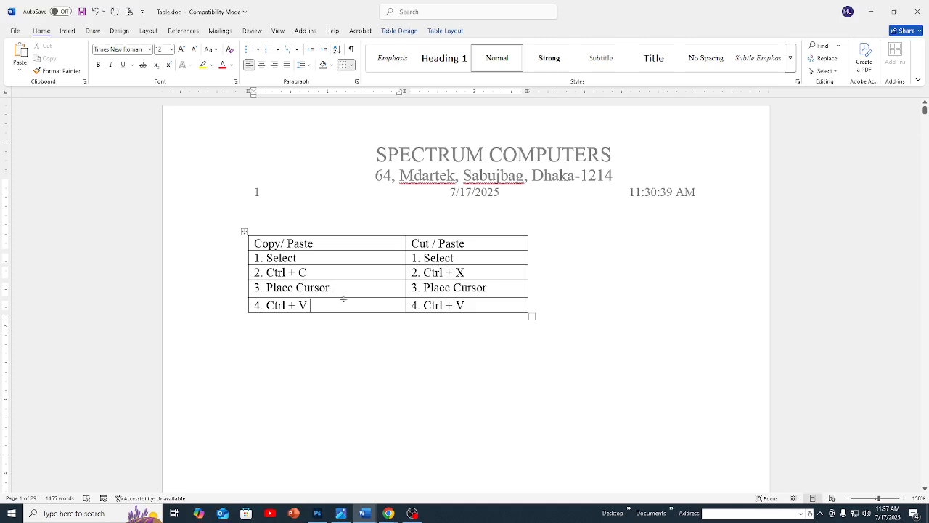
click(473, 259)
click(482, 272)
click(490, 288)
Step: Insert a row above the "Copy/ Paste" header row and enter "**>> ****" in its first cell
click(224, 247)
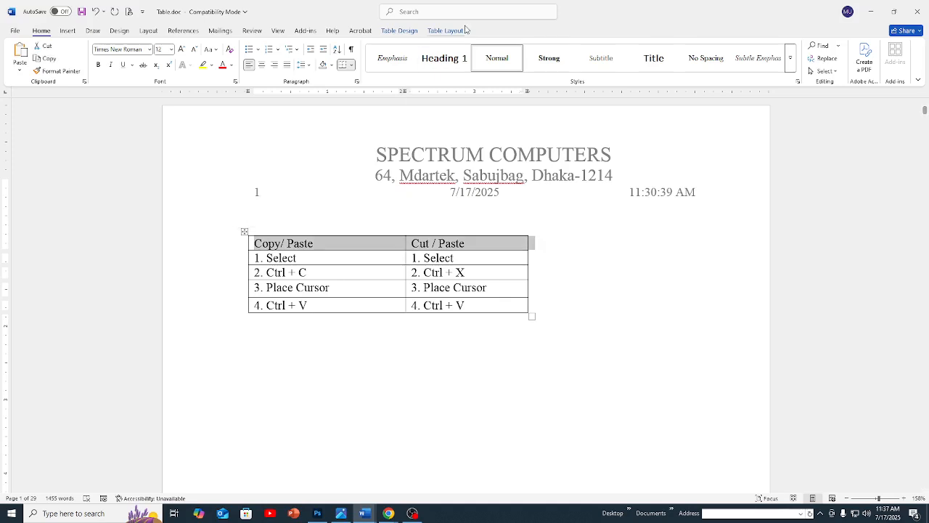
click(443, 31)
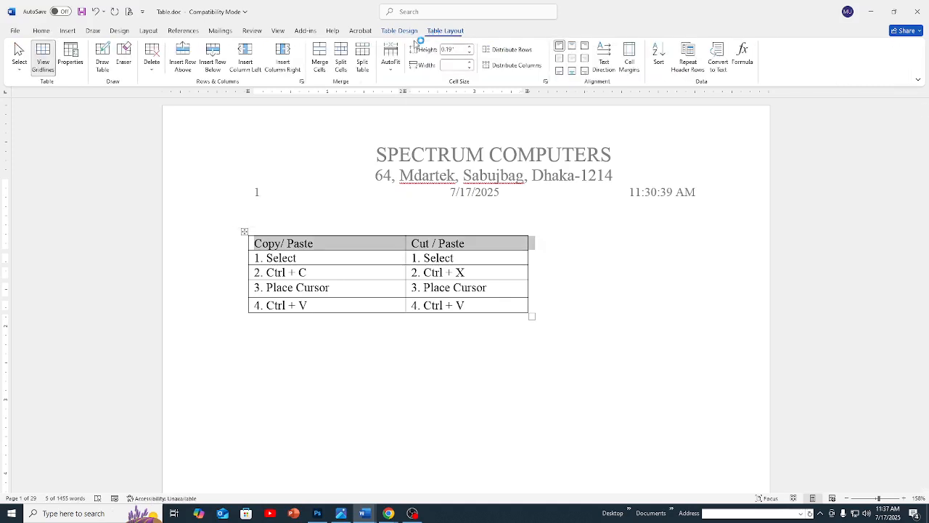
click(183, 58)
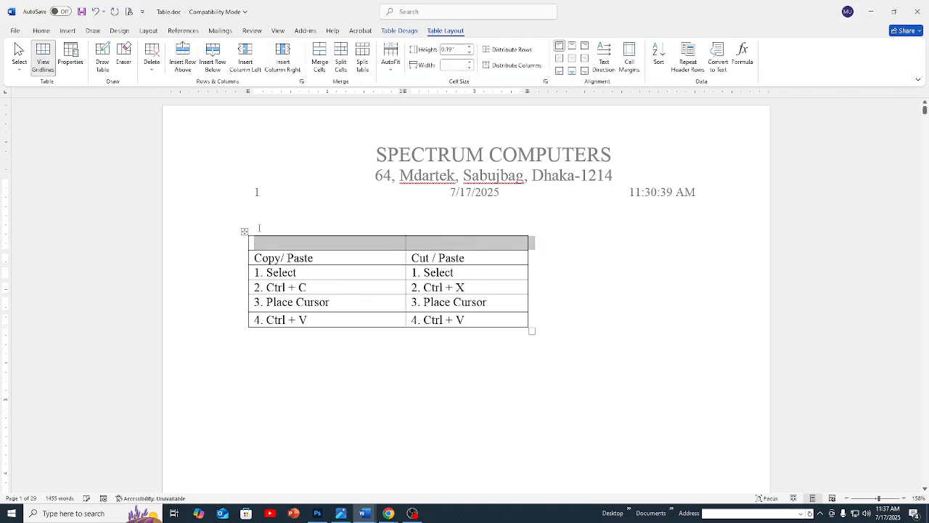
click(262, 246)
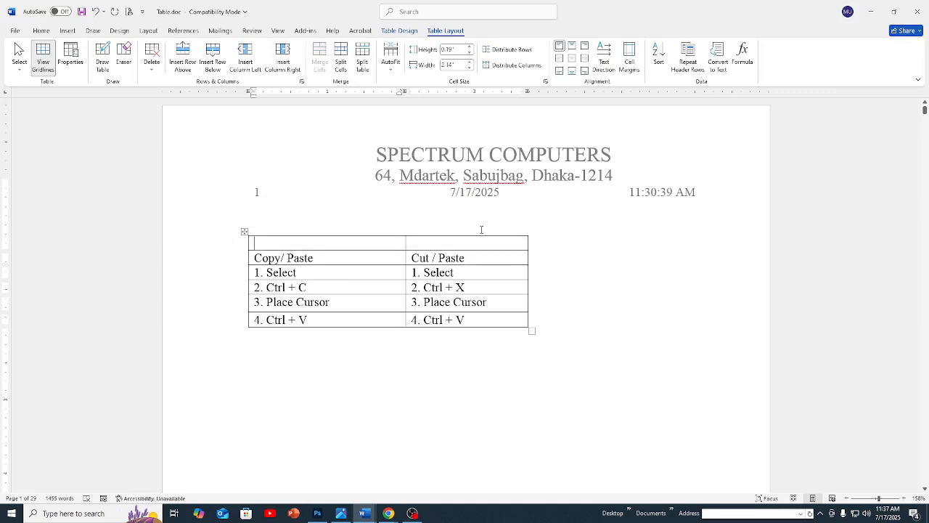
text(**>> ****)
Step: Enter "x >> ****" in the second cell of the new top row, undoing the automatic bullet
click(473, 243)
text(* >)
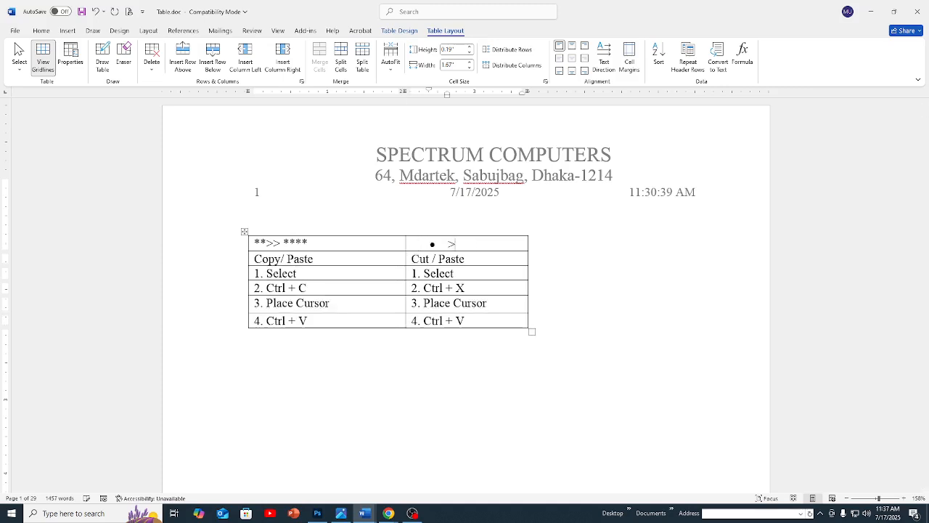
text(>)
key(ctrl+z)
key(ctrl+z)
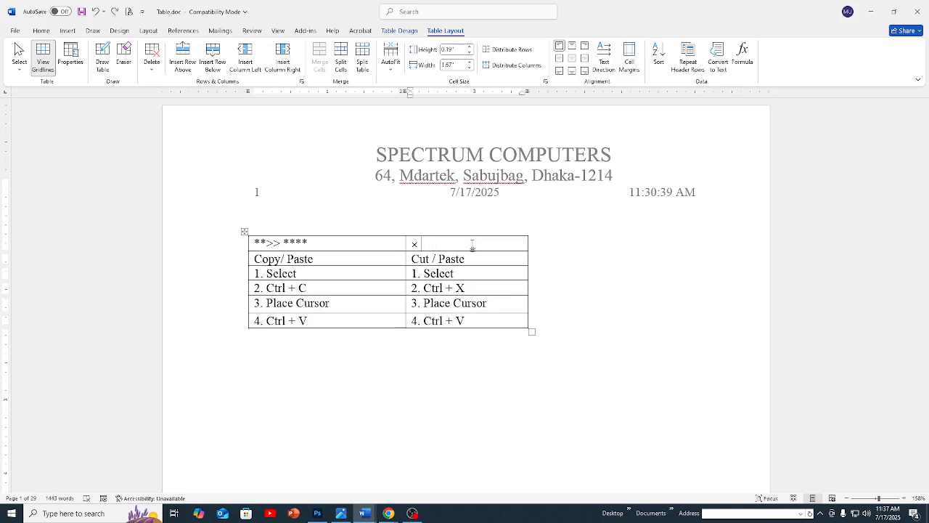
text(>> ****)
Step: Copy the words "Place Cursor" from the table's first column to a line below the table, leaving a blank line between
click(284, 374)
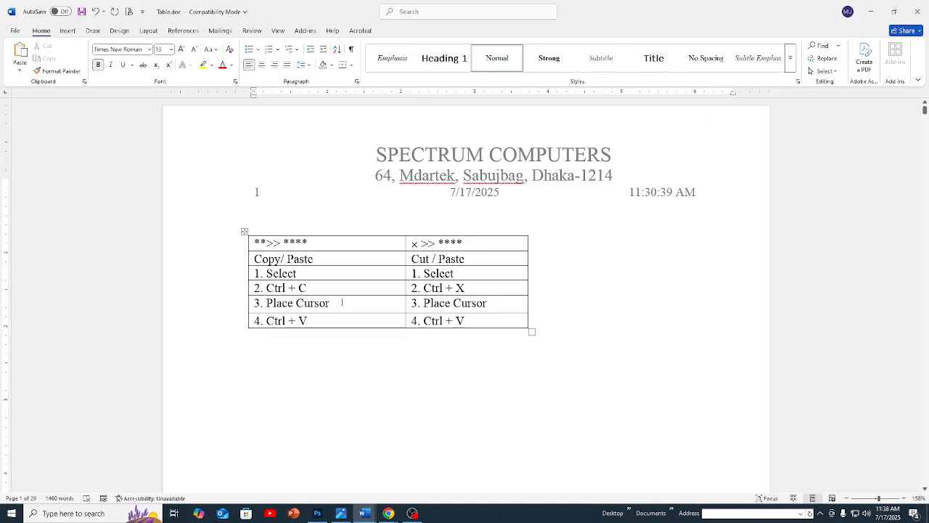
drag(334, 303, 294, 385)
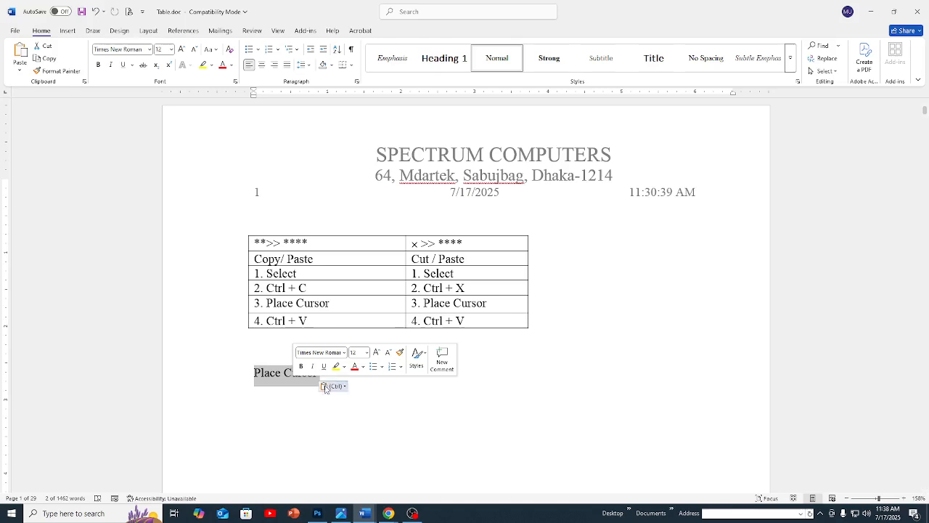
click(252, 382)
drag(238, 380, 278, 379)
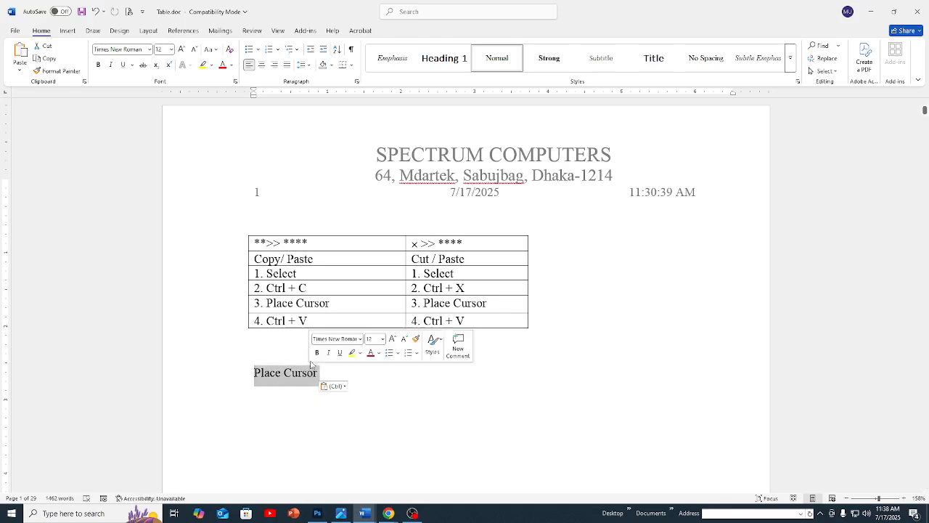
Step: Write the heading "Undo / Redo" on the blank line under the table and start a new line after it
click(263, 351)
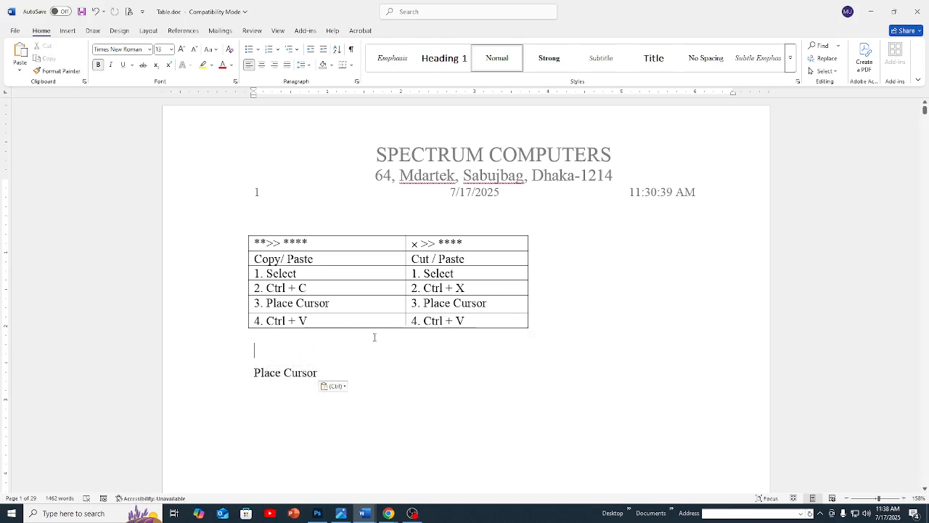
text(Ubsd)
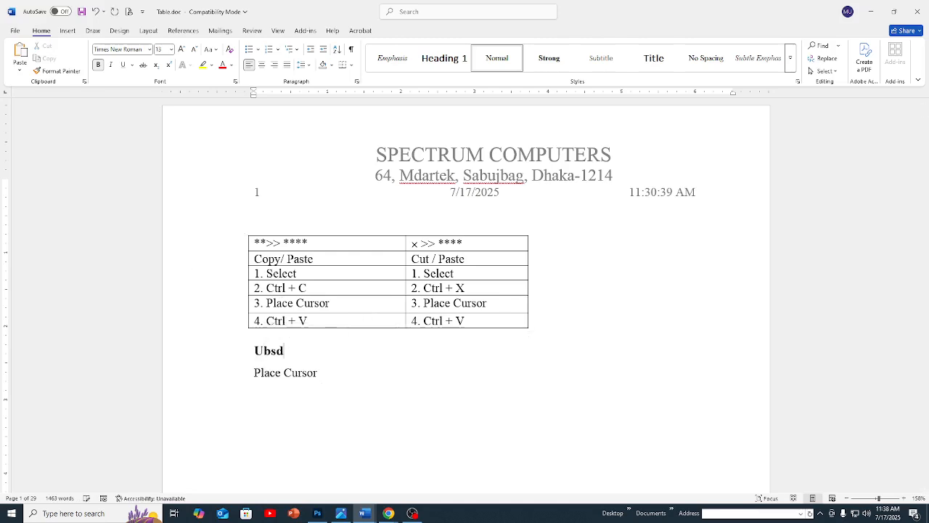
key(BackSpace)
text(==)
key(BackSpace)
key(BackSpace)
key(BackSpace)
key(BackSpace)
text(nso)
key(BackSpace)
key(BackSpace)
key(BackSpace)
text(d)
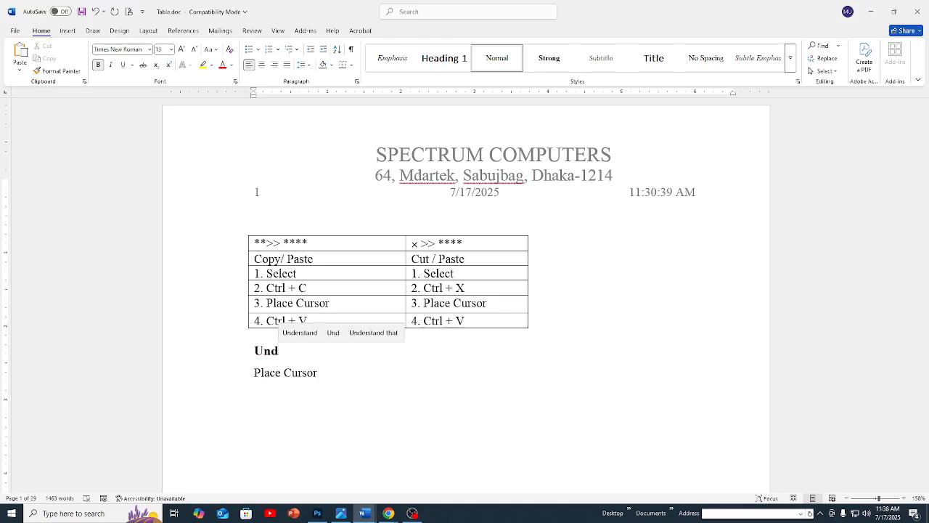
text(o / R)
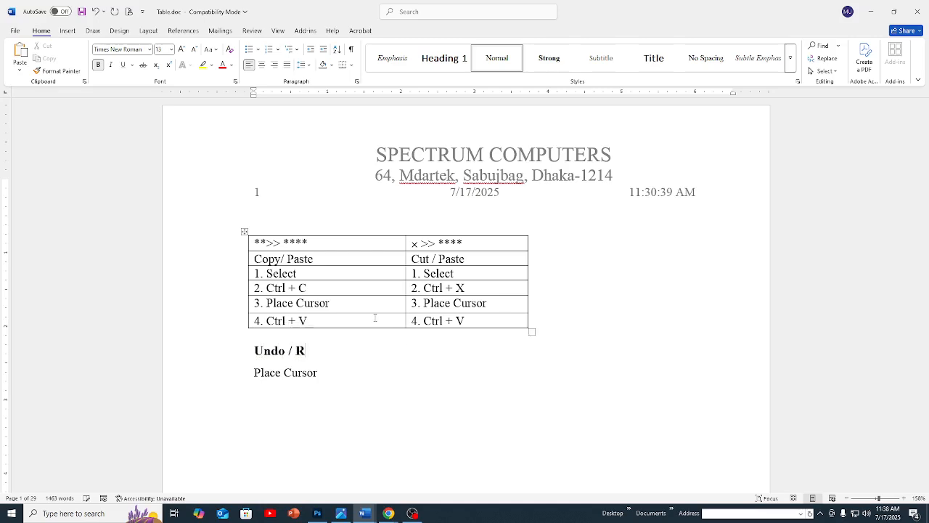
text(edo)
key(Return)
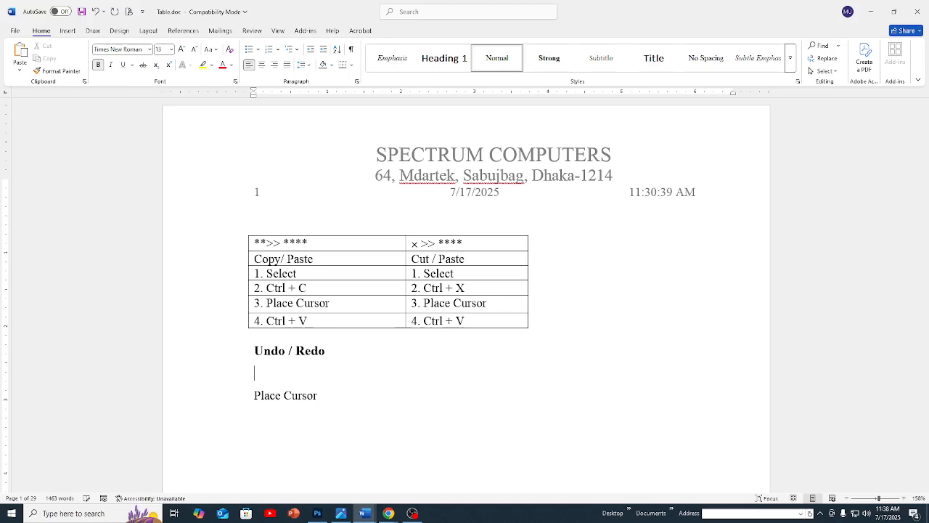
key(Down)
key(Down)
key(Up)
key(Up)
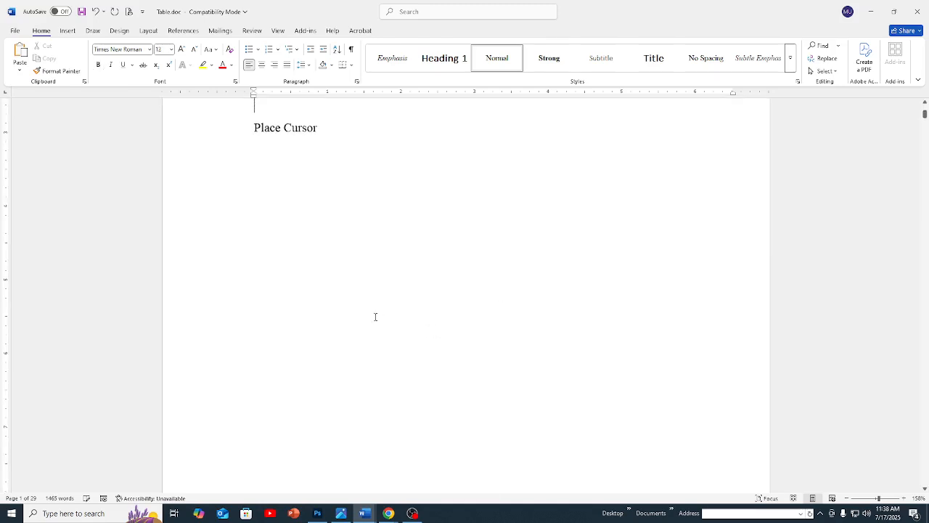
Step: Make the "Place Cursor" line below the "Undo / Redo" heading bold, italic and underlined, with the standard Blue font colour
key(Down)
key(shift+End)
scroll(413, 323, up, 3)
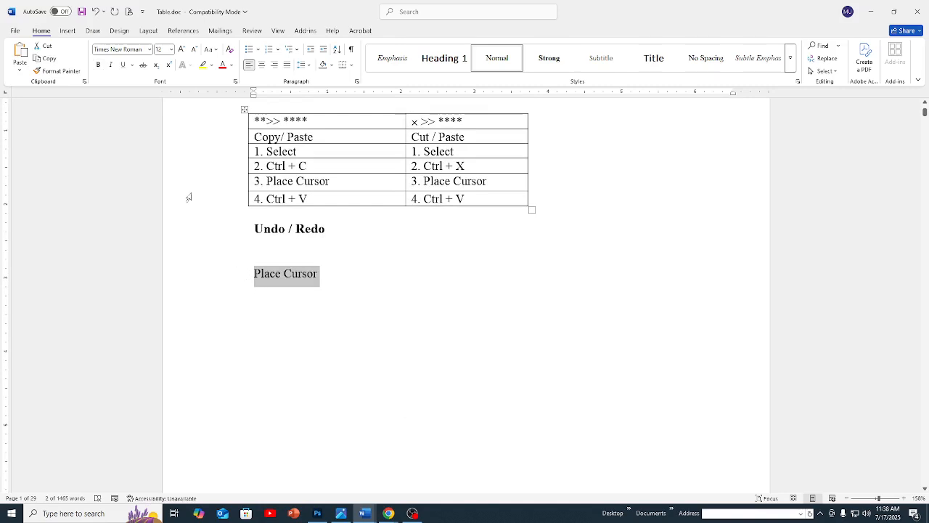
click(99, 65)
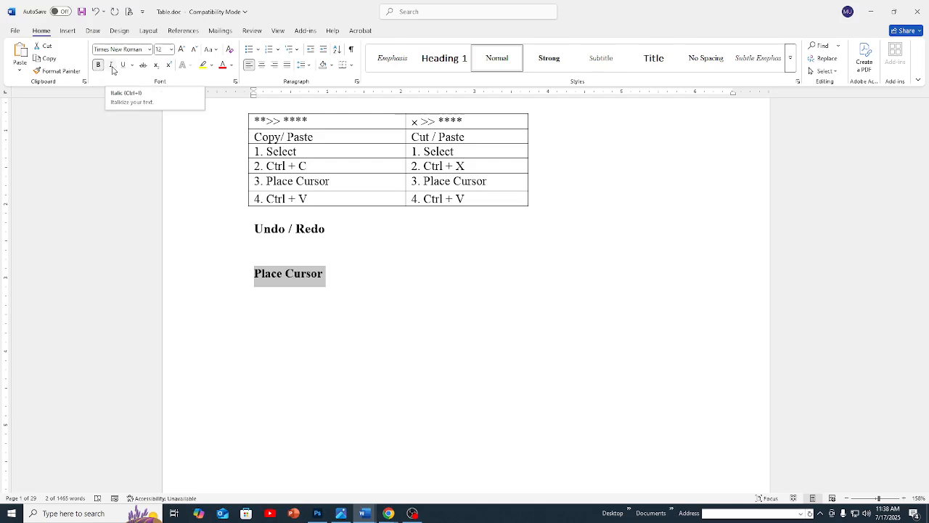
click(113, 70)
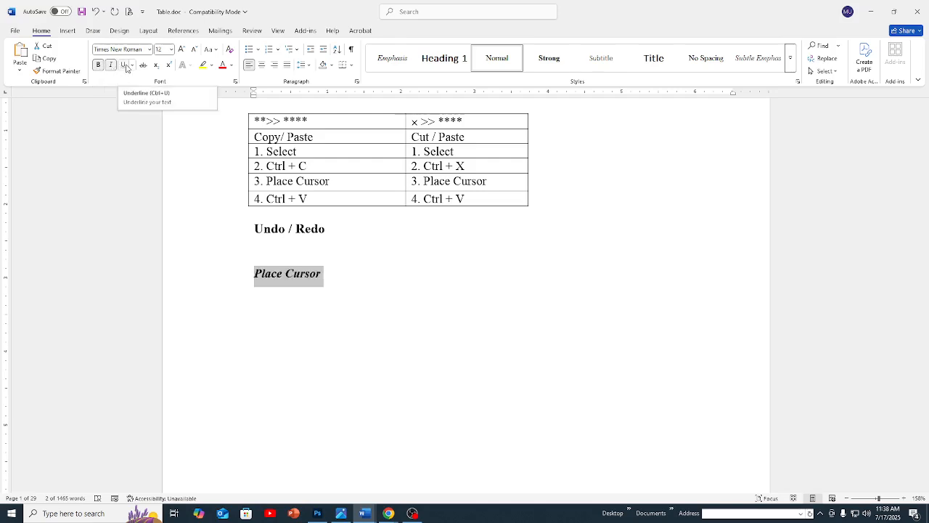
click(127, 68)
click(234, 67)
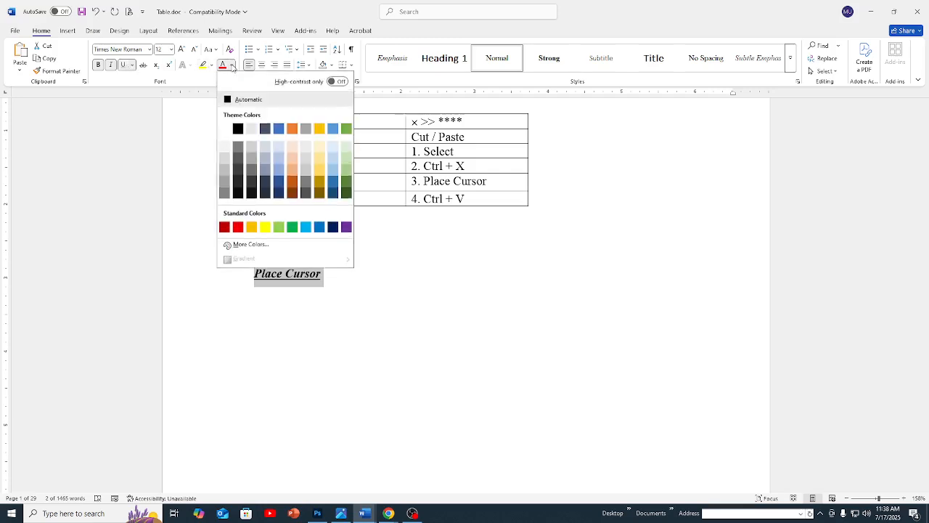
click(320, 227)
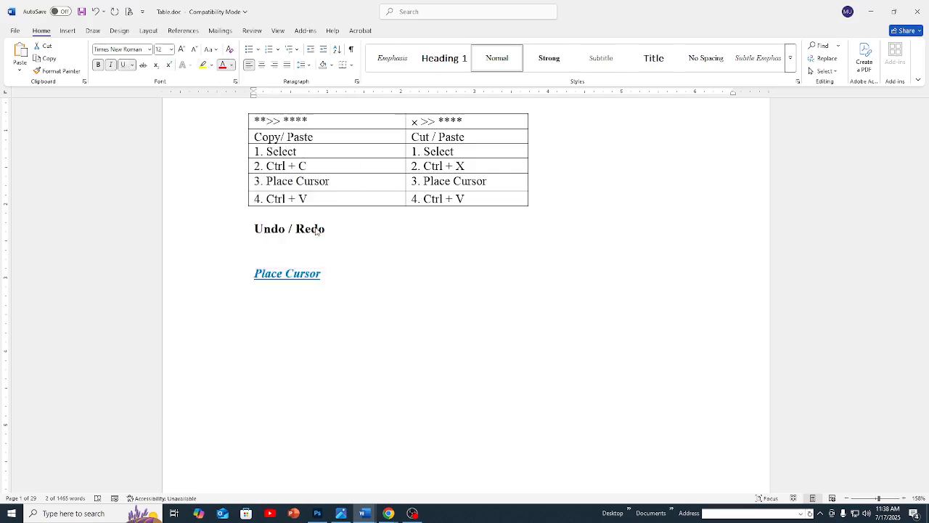
Step: Set the "Place Cursor" line to the Calibri (Body) font at size 36
click(149, 49)
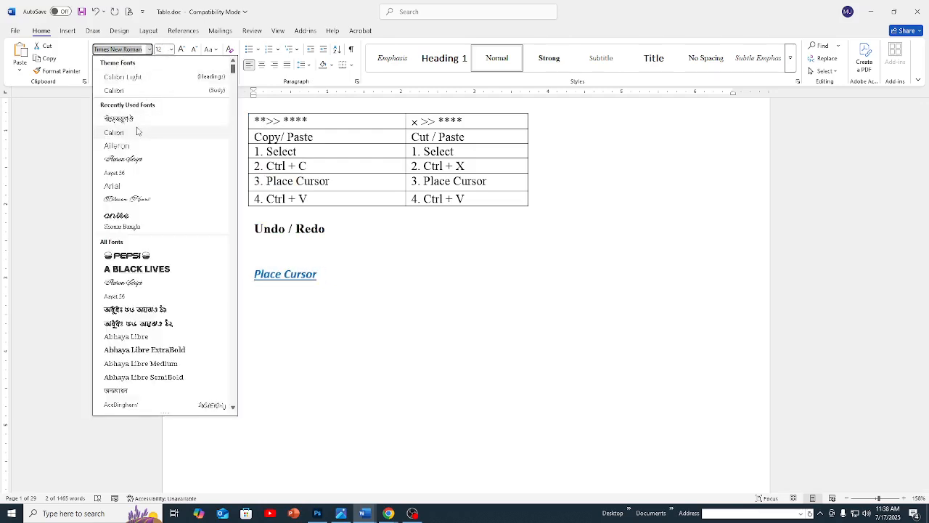
click(125, 90)
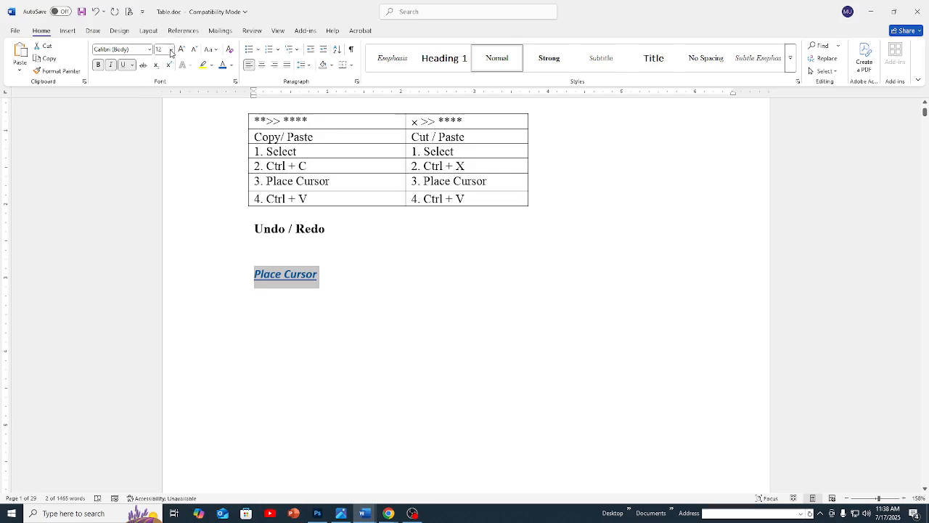
click(171, 50)
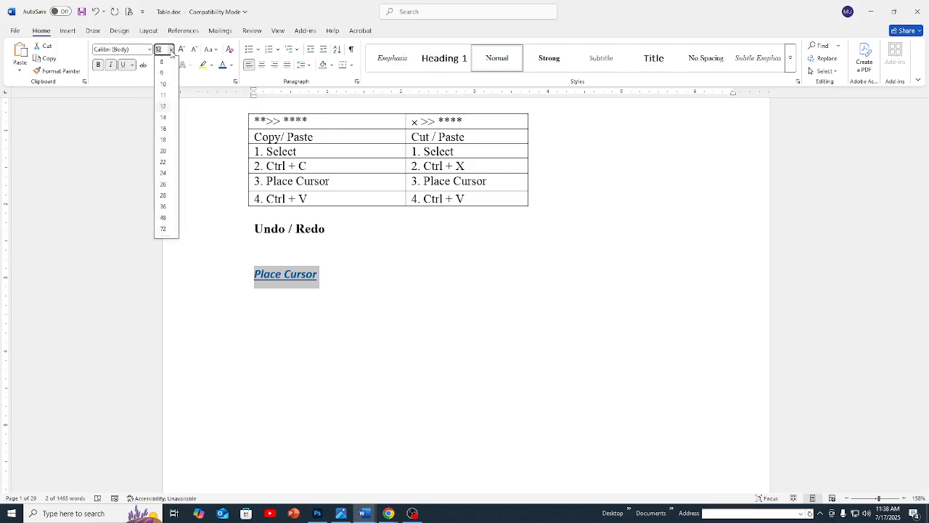
click(164, 207)
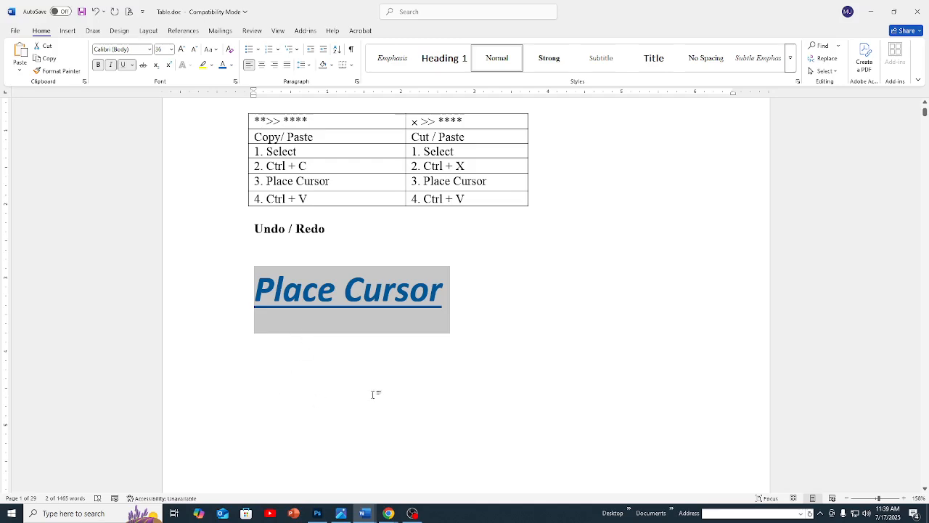
click(457, 320)
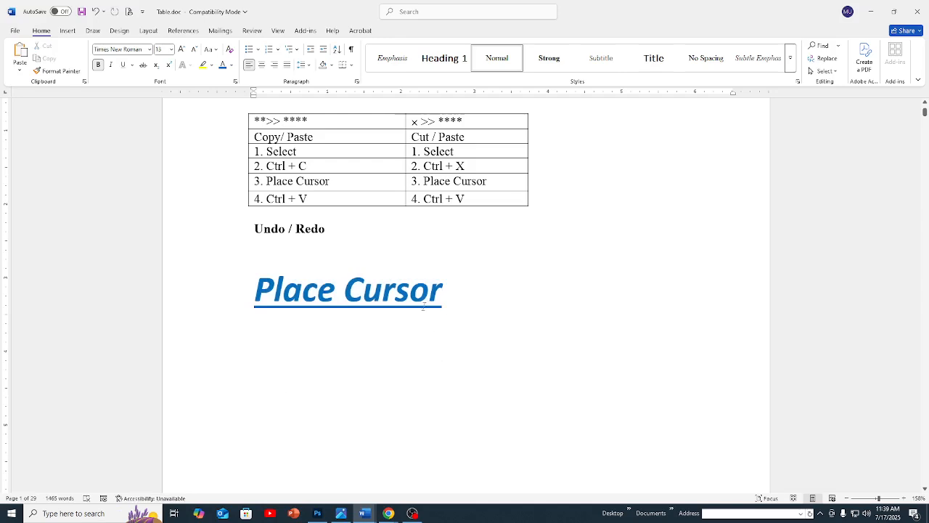
Step: Write "Ctrl+Z পিছনে" on the blank line between the "Undo / Redo" heading and the "Place Cursor" line
click(270, 377)
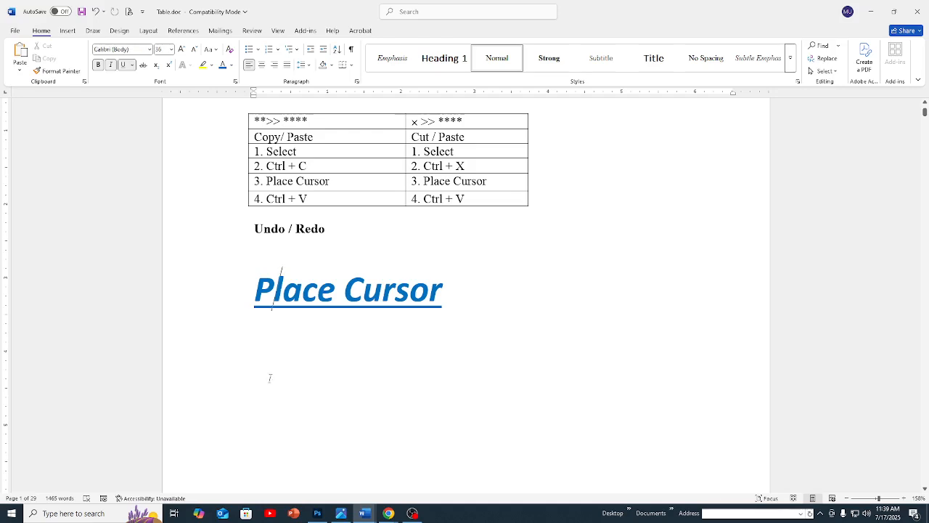
click(269, 255)
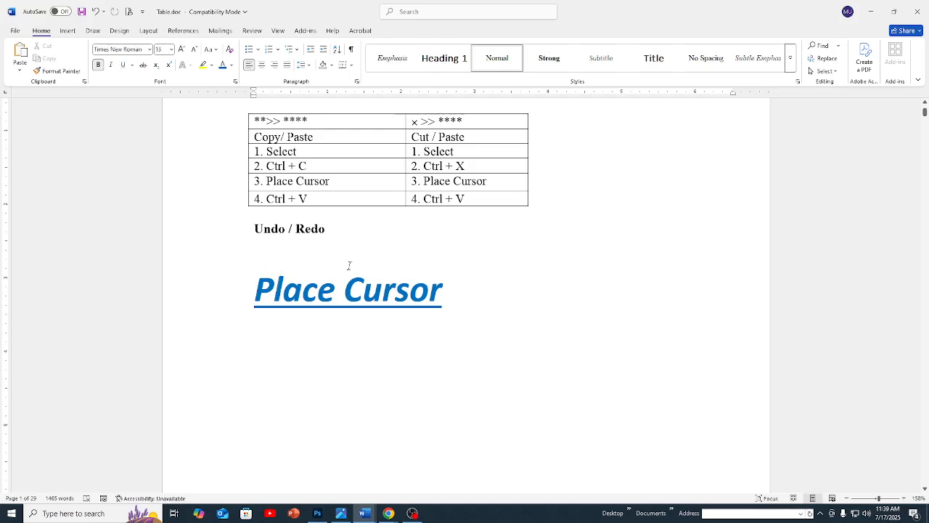
text(Ctrl+Z)
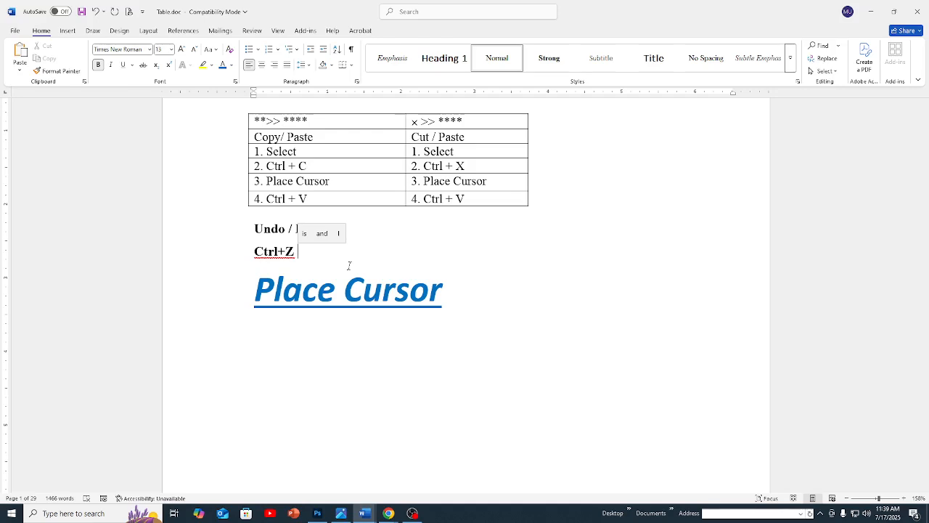
key(ctrl+alt+b)
text(পিছনে)
click(231, 299)
click(481, 280)
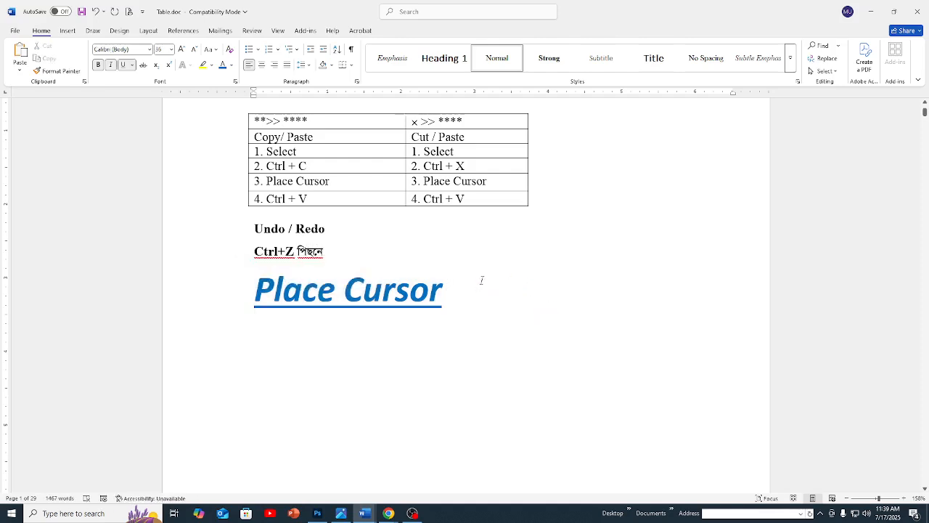
Step: Undo the "Ctrl+Z পিছনে" text and all the font formatting of "Place Cursor" step by step, back to the plain 12-point line
key(ctrl+z)
key(ctrl+z)
key(ctrl+z)
key(ctrl+z)
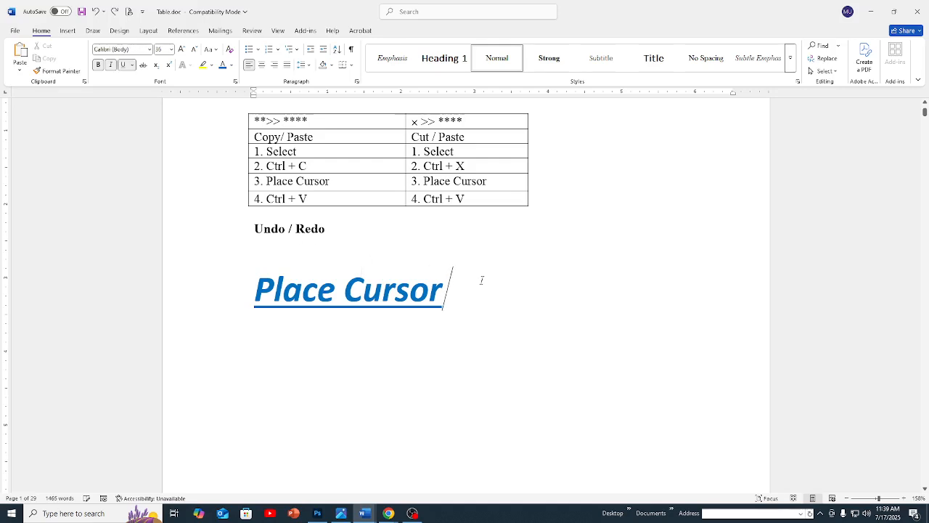
key(ctrl+y)
key(ctrl+y)
key(ctrl+y)
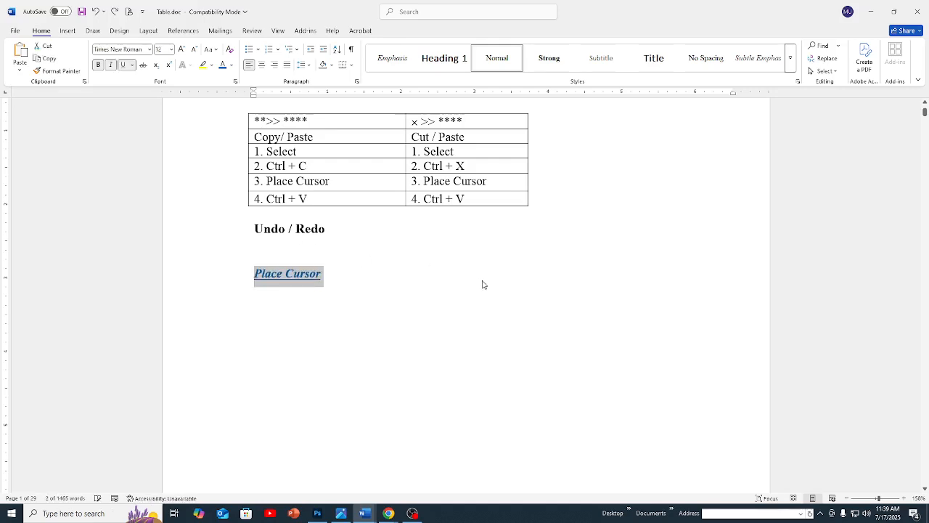
key(ctrl+z)
key(ctrl+z)
key(ctrl+z)
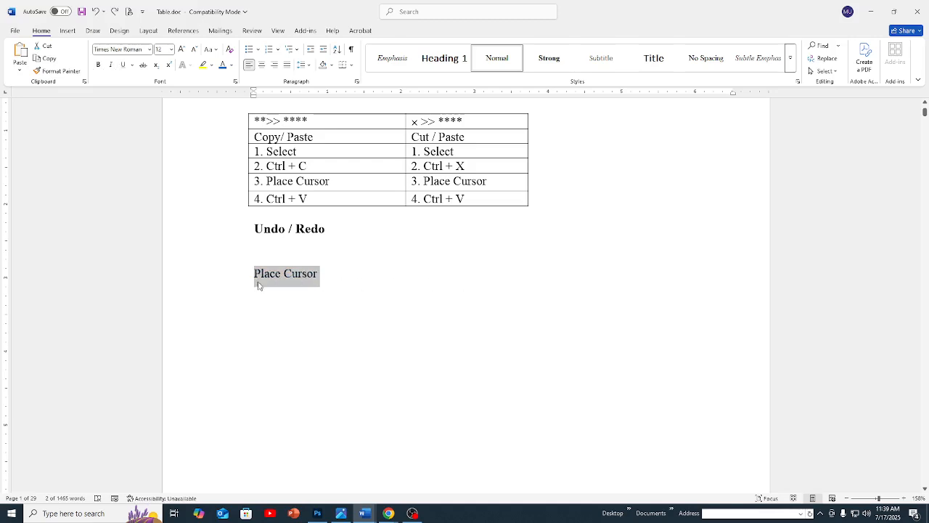
Step: Redo the undone changes step by step, restoring the "Place Cursor" formatting and the "Ctrl+Z পিছনে" text
click(326, 273)
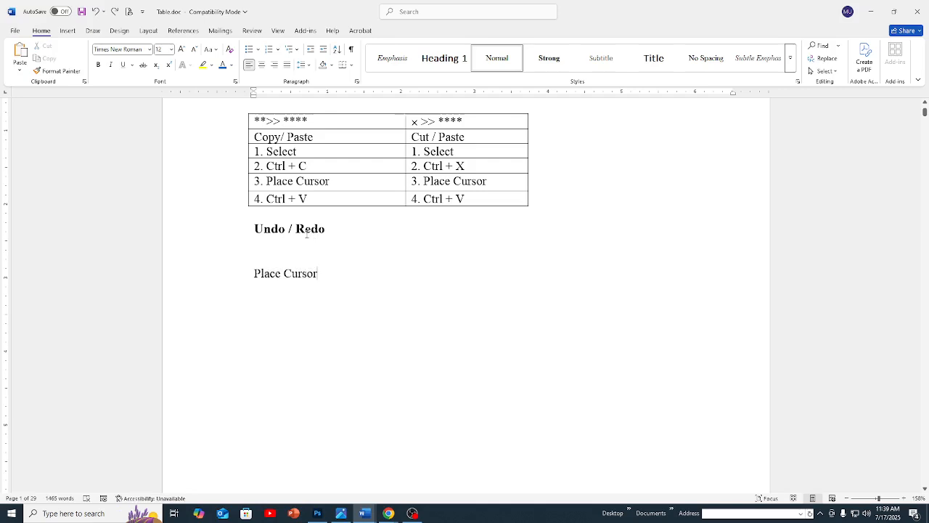
triple_click(333, 278)
key(ctrl+b)
key(ctrl+i)
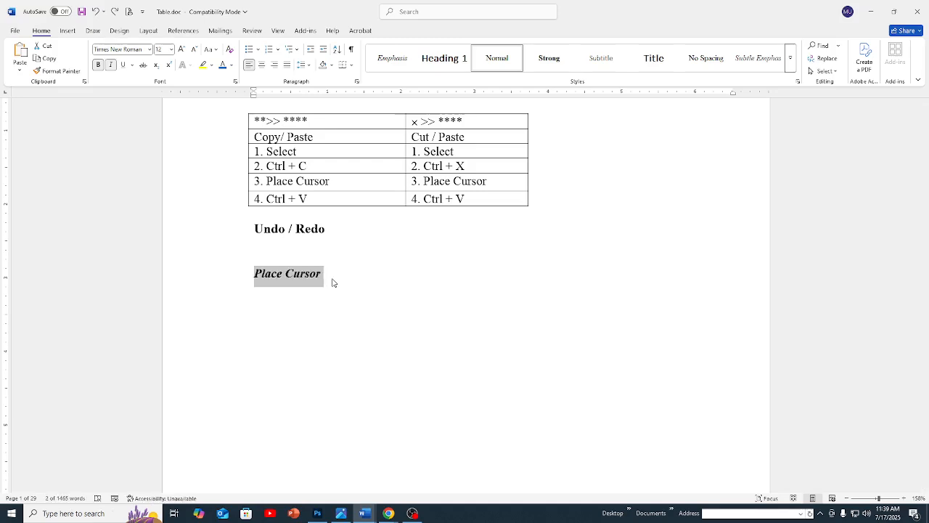
key(ctrl+u)
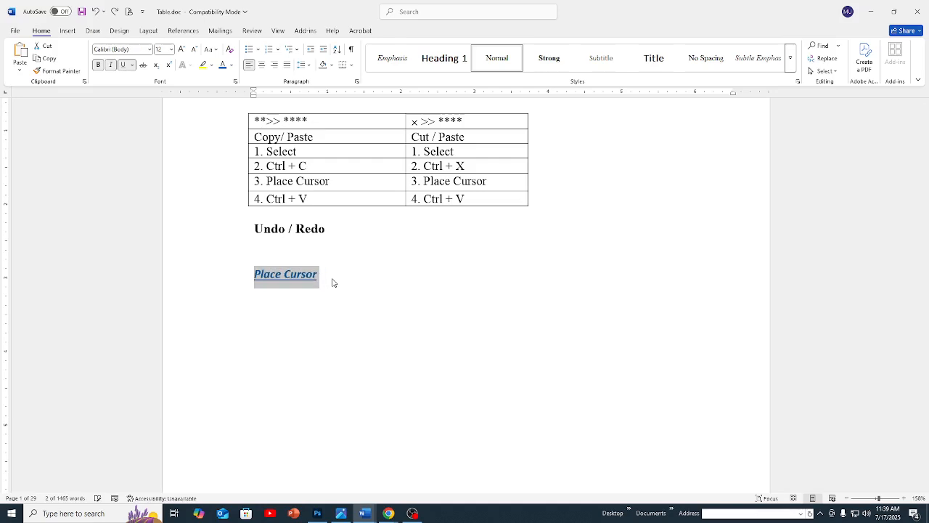
key(ctrl+y)
key(ctrl+y)
key(ctrl+y)
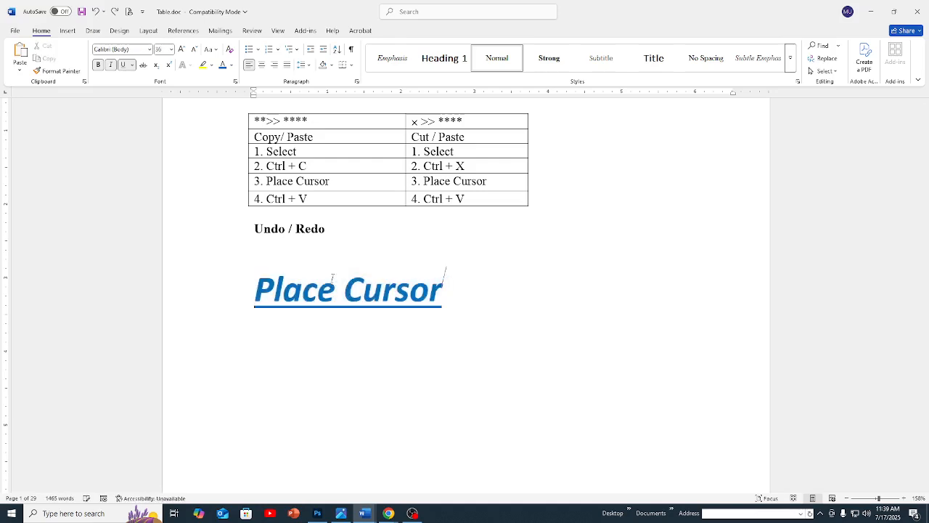
text(পিছনে)
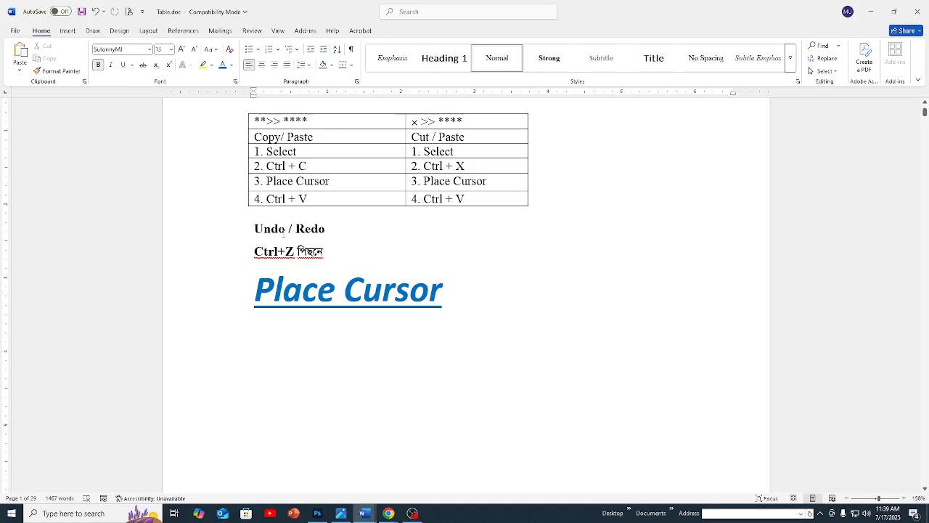
Step: Make room above the "Undo / Redo" heading and paste the prepared notes with the copy/cut table and Undo, Redo, Find, Replace and Go To shortcuts
click(257, 229)
key(ctrl+z)
key(ctrl+z)
key(ctrl+z)
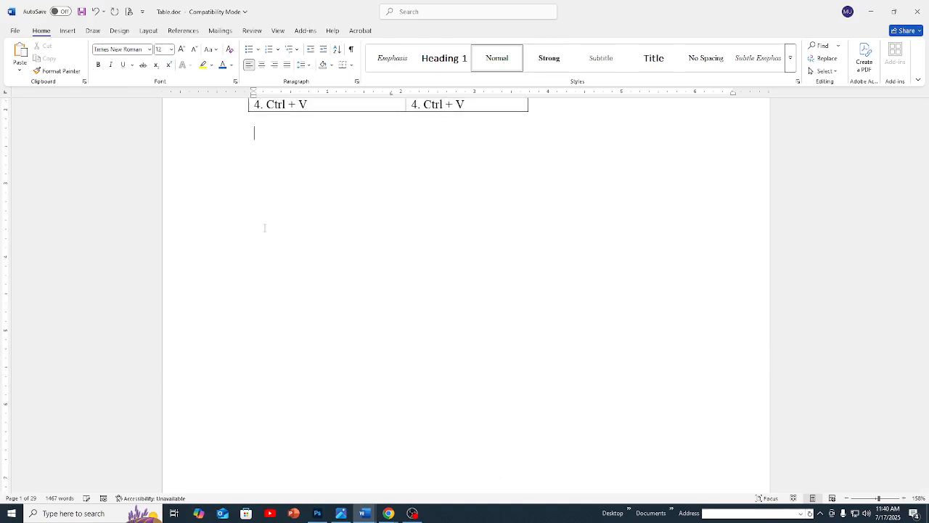
text(Copy/ Paste	Cut / Paste 1. Select	1. Select 2. Ctrl + C	2. Ctrl + X 3. Place Cursor	3. Place Cursor 4. Ctrl + V	4. Ctrl + V  Undo: Ctrl + Z== Go Back, step by step Redo: Ctrl + Y== Go Forward, step by step  Find ==> Ctrl + F Replace ==> Ctrl + H Go To ==> Ctrl + G)
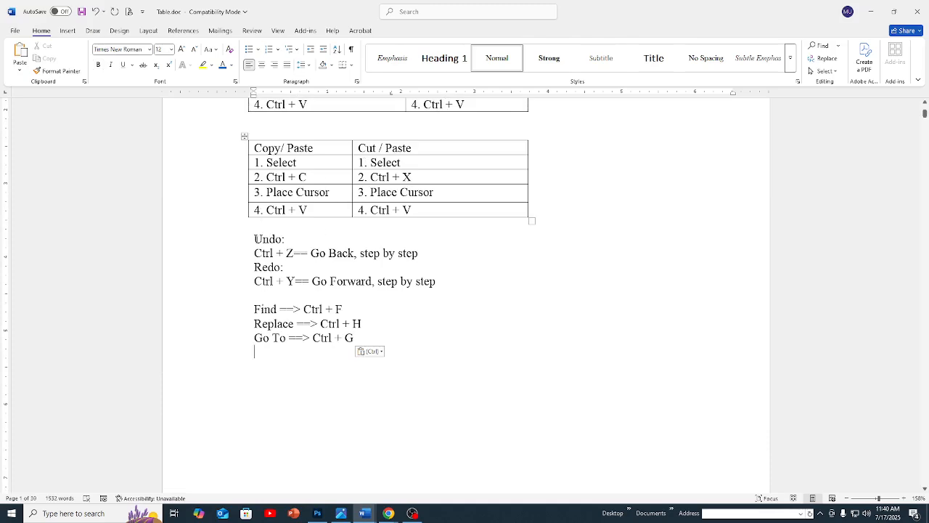
Step: Examine the Undo, Redo, Find, Replace and Go To shortcut lines below the pasted table, highlighting them in turn
drag(245, 253, 407, 248)
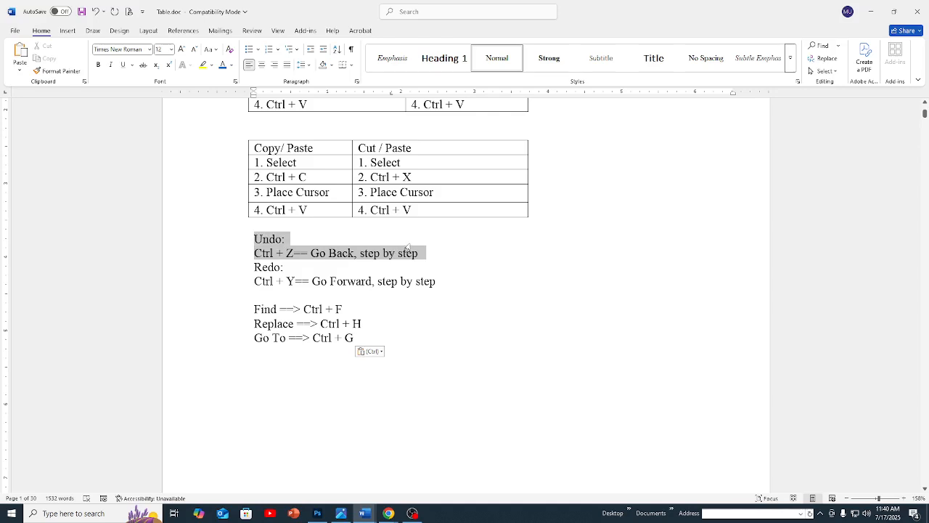
click(443, 254)
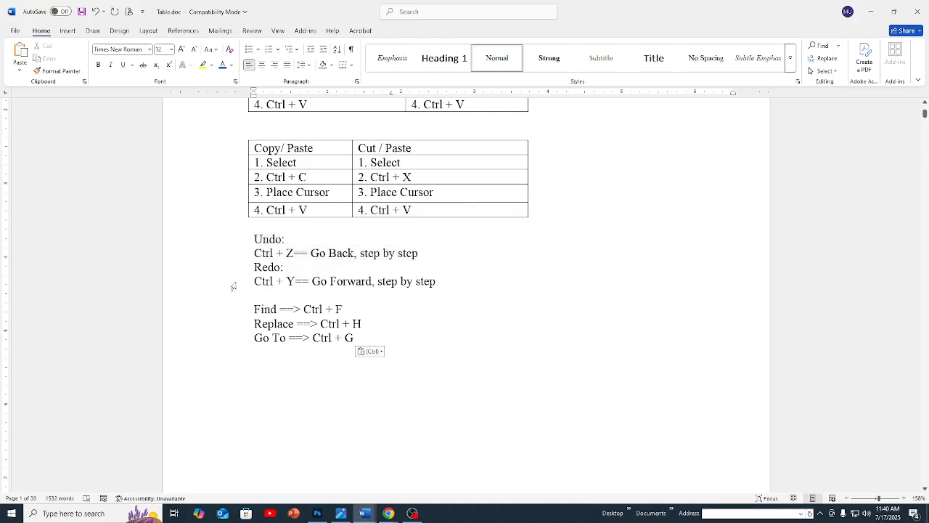
click(233, 286)
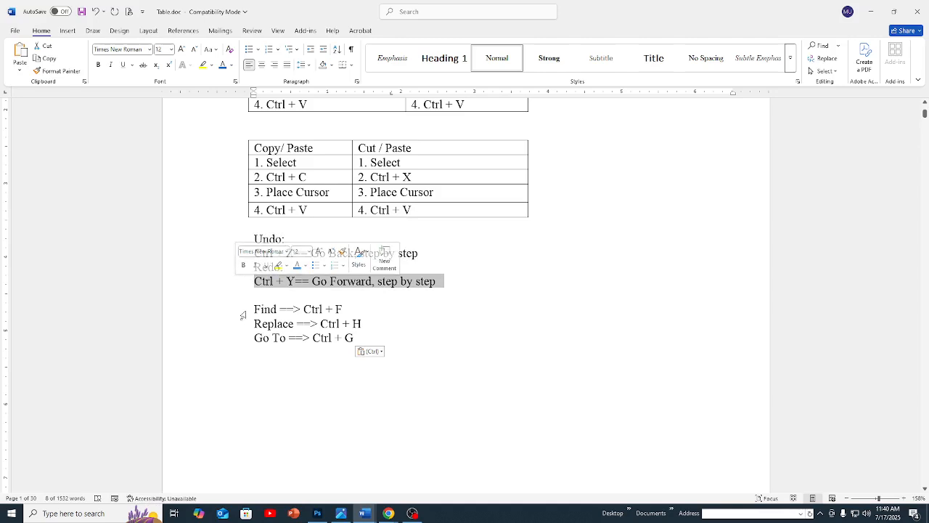
click(244, 314)
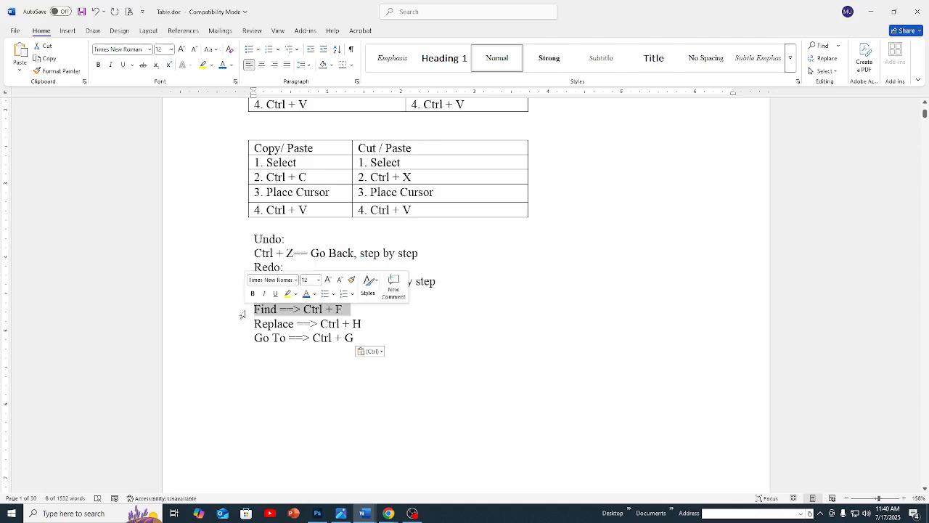
drag(233, 317, 240, 335)
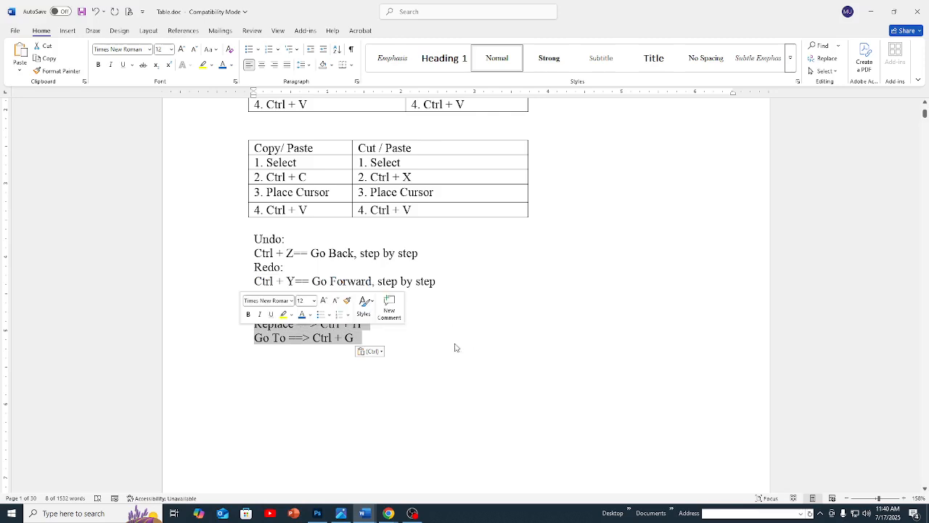
click(419, 336)
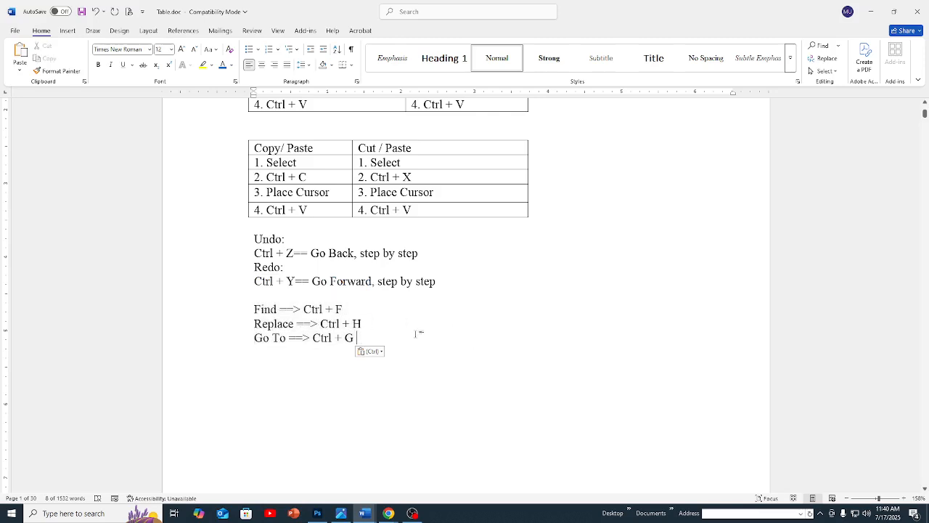
click(338, 312)
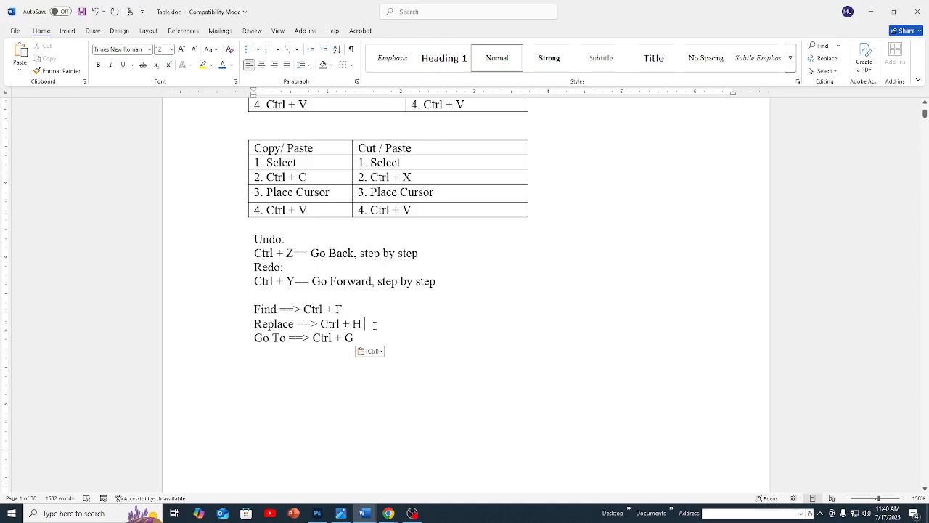
click(375, 323)
Step: Open Grammar.doc from the 1 ETC folder and bring its body paragraphs into view
key(ctrl+o)
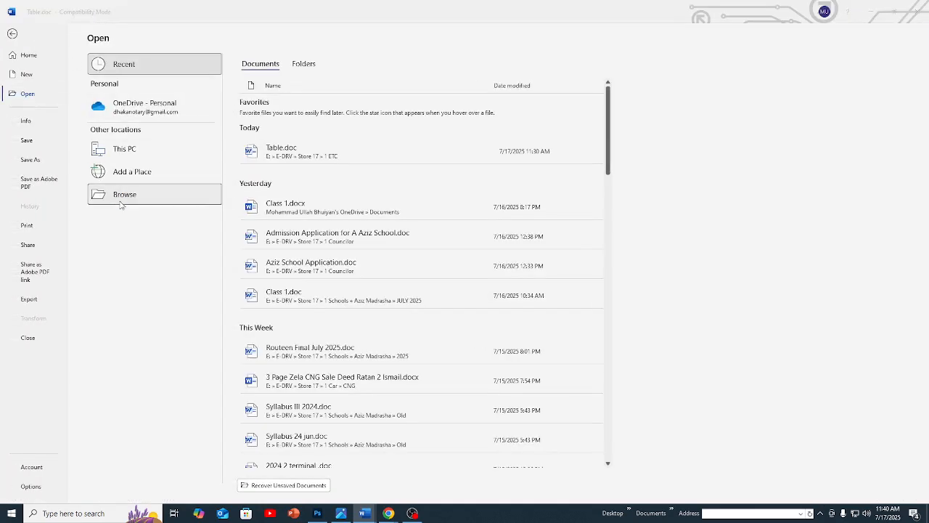
click(120, 203)
click(176, 78)
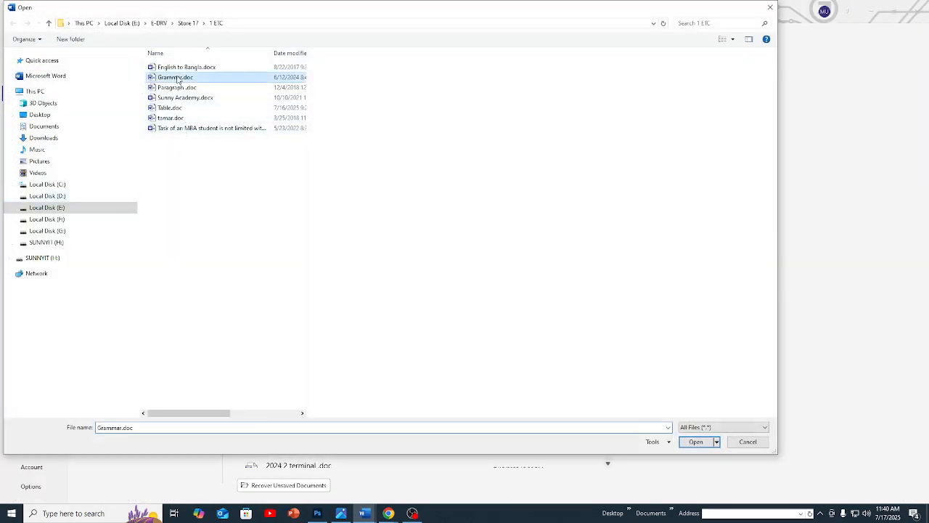
click(696, 442)
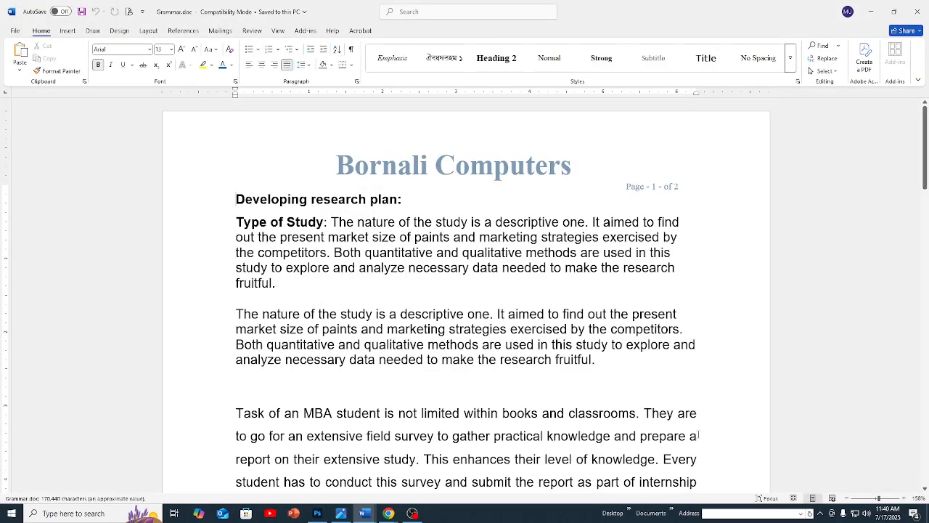
scroll(392, 286, down, 3)
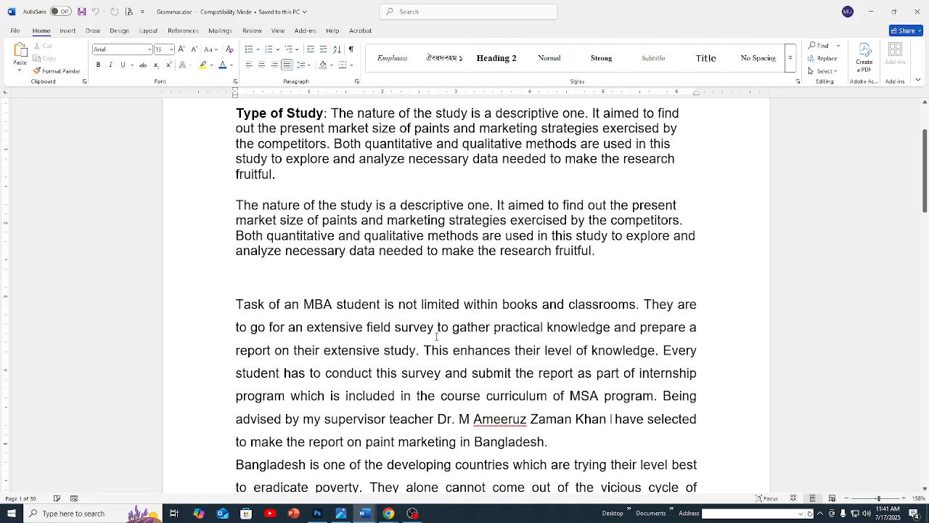
Step: Look over the document's end and beginning, and place the cursor in the Type of Study paragraph under METHODOLOGY on page 2
key(ctrl+End)
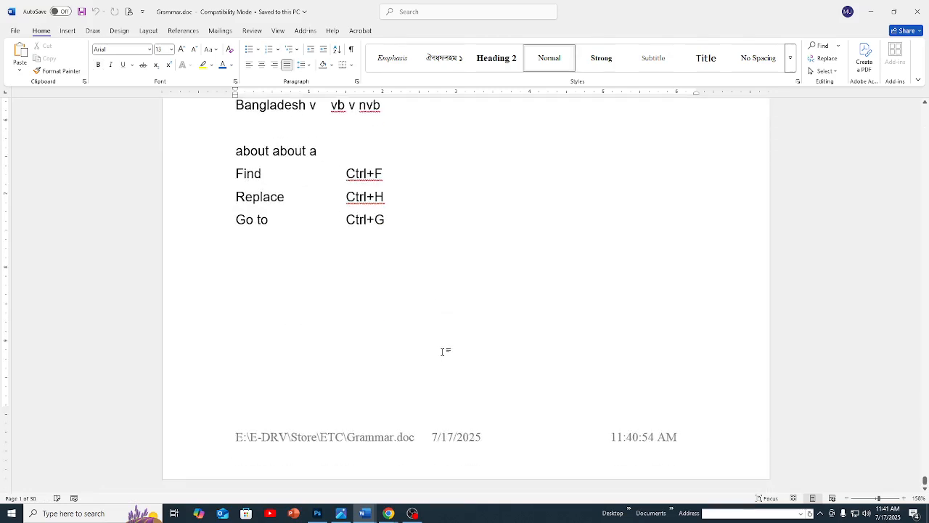
key(ctrl+Home)
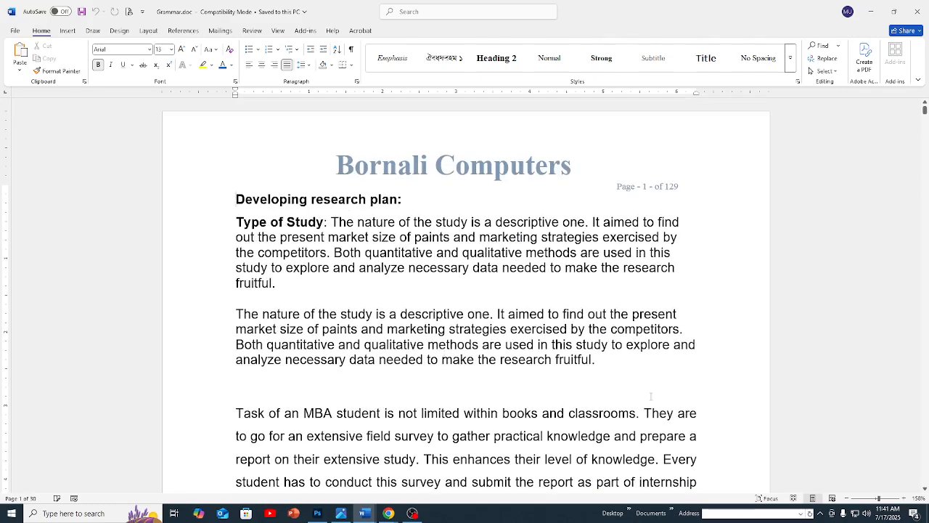
scroll(651, 396, down, 8)
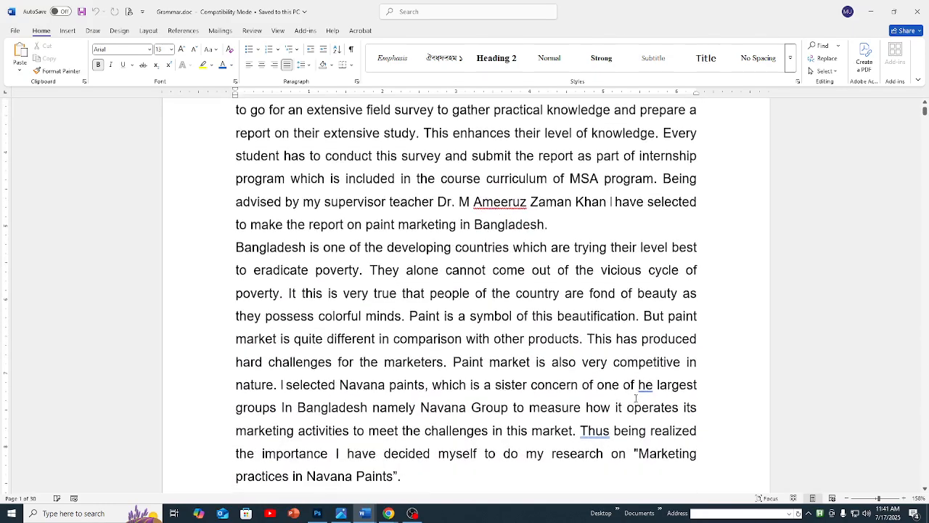
scroll(636, 398, down, 10)
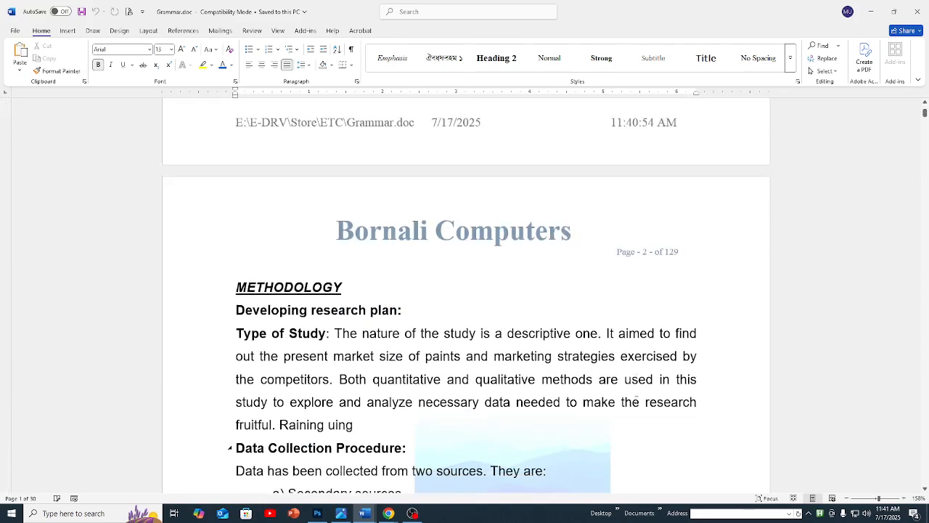
scroll(636, 399, down, 3)
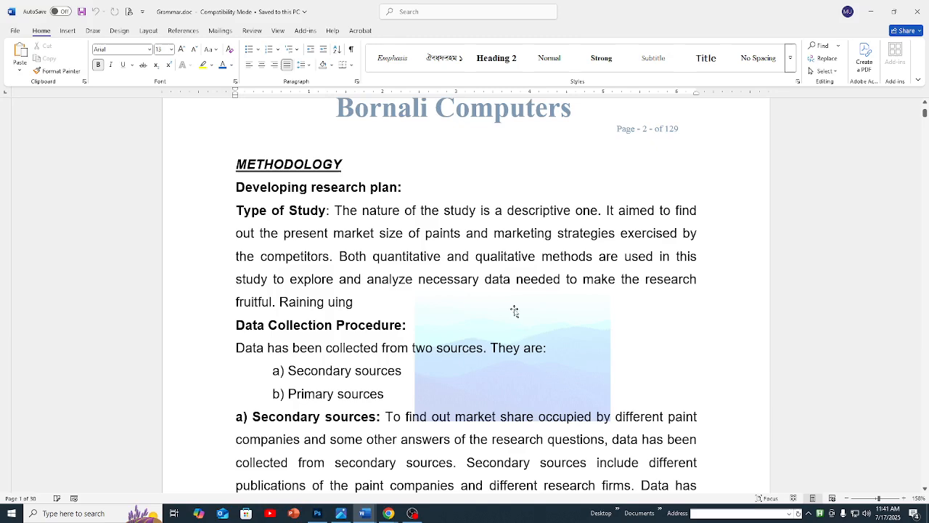
click(487, 255)
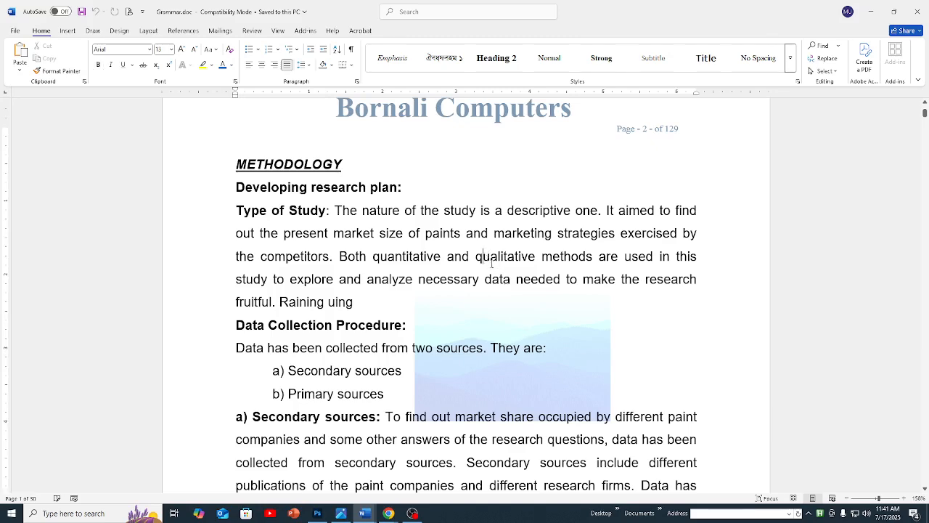
Step: Show the Navigation search and dismiss it, and bring up the Find options of Find and Replace over the document text
key(ctrl+f)
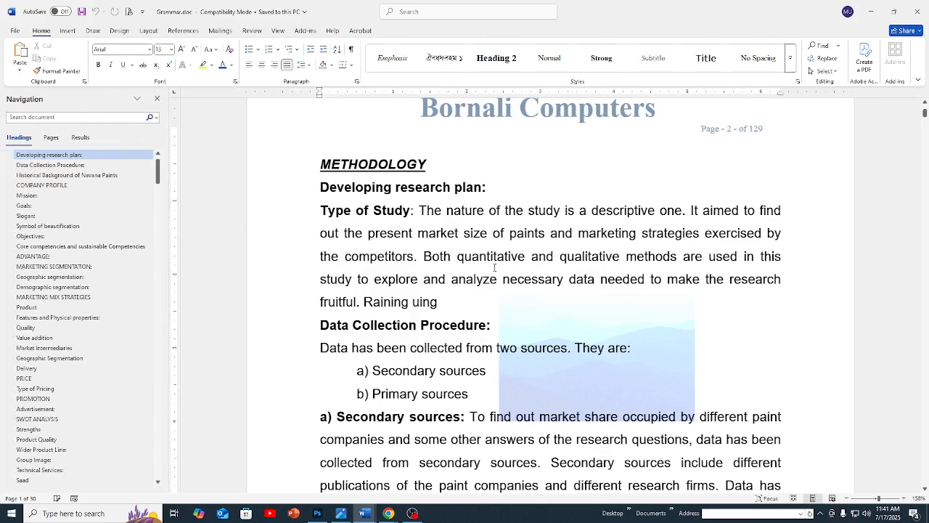
key(Escape)
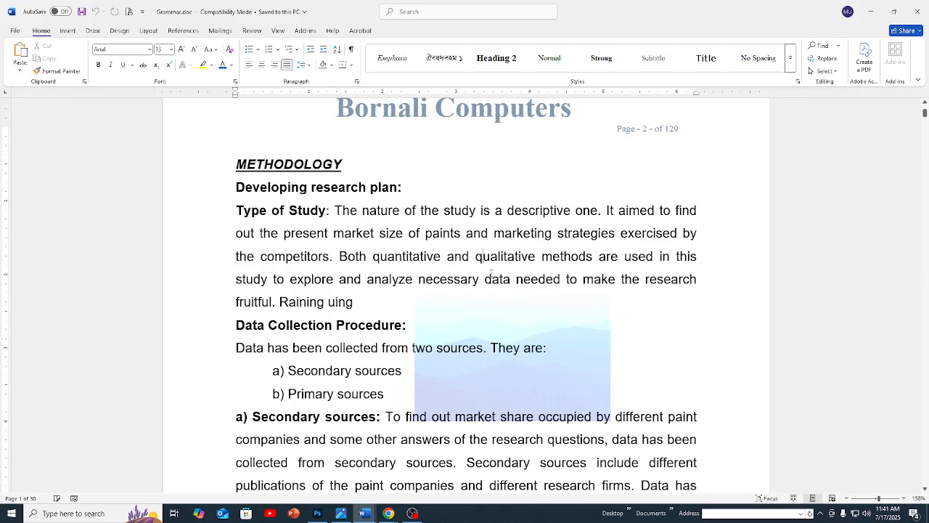
key(ctrl+h)
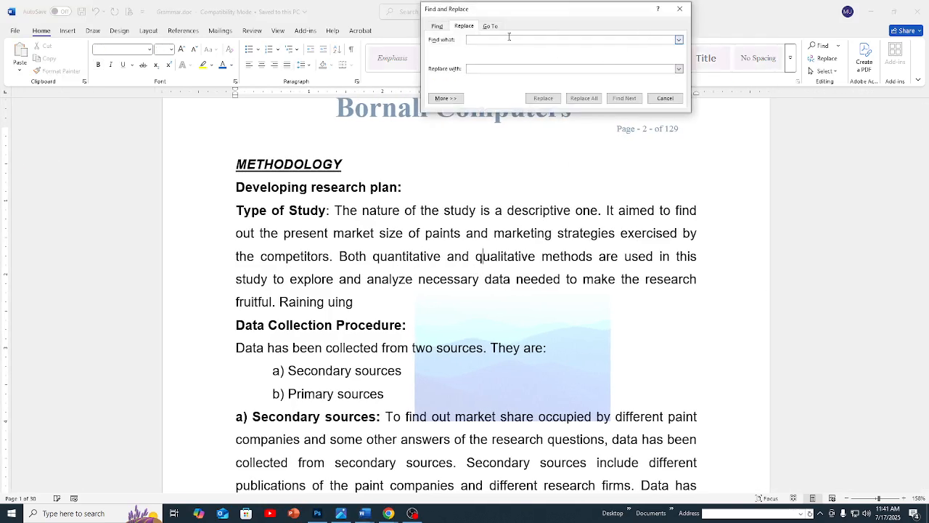
click(440, 26)
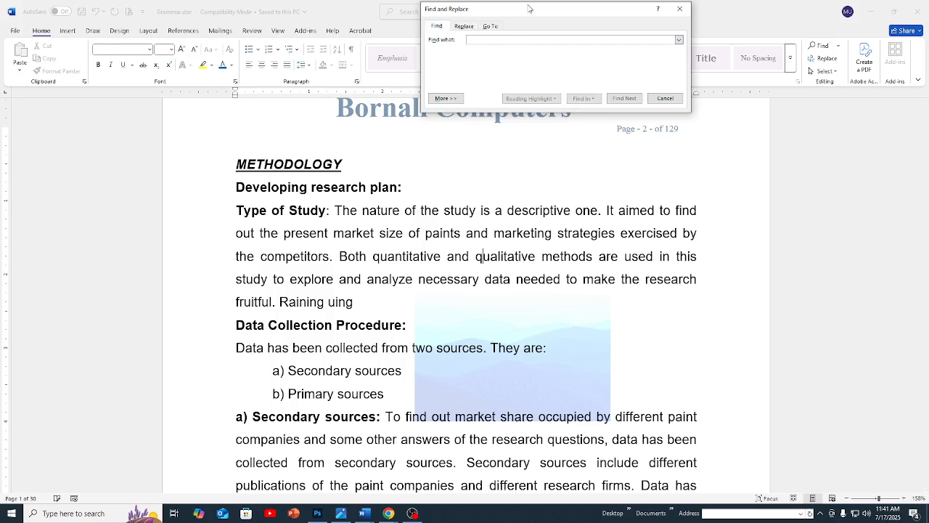
drag(530, 9, 520, 144)
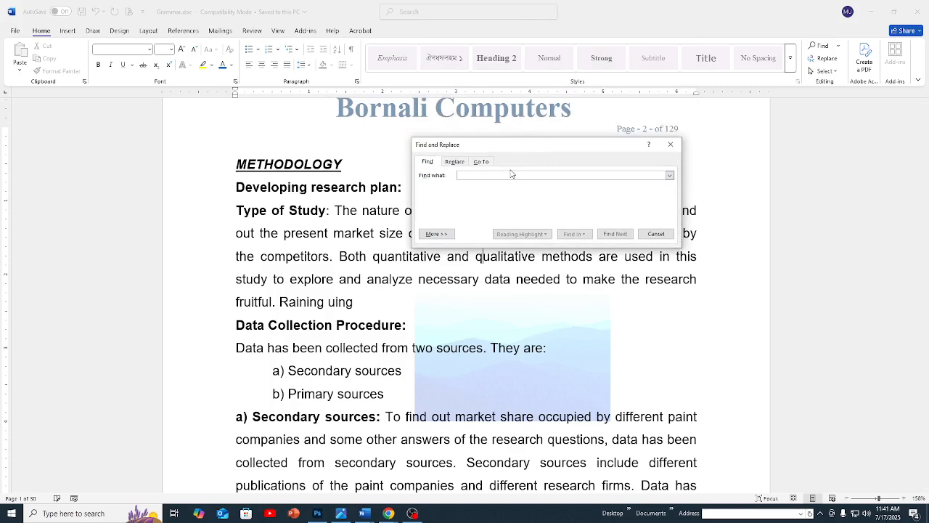
Step: Search for "Navana" and step through three matches in the Historical Background section, closing the search dialog
text(I)
key(BackSpace)
text(Na)
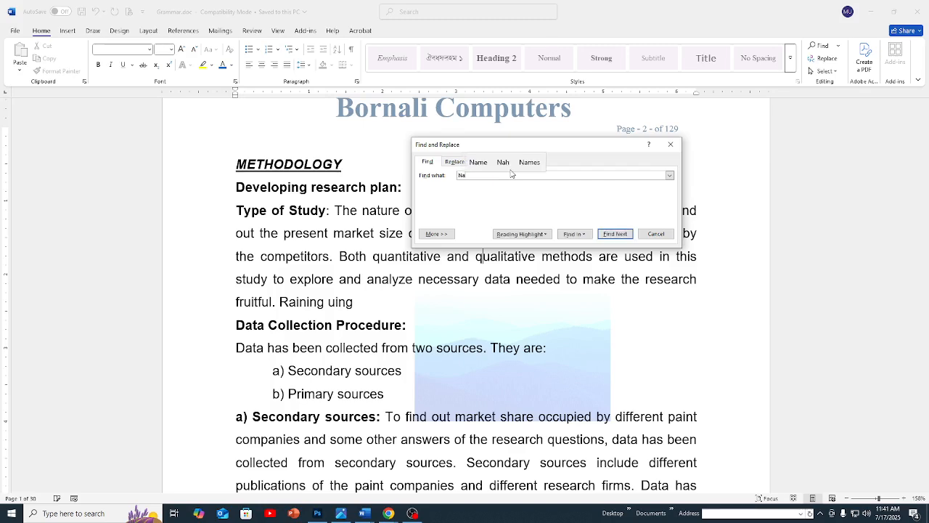
text(vana)
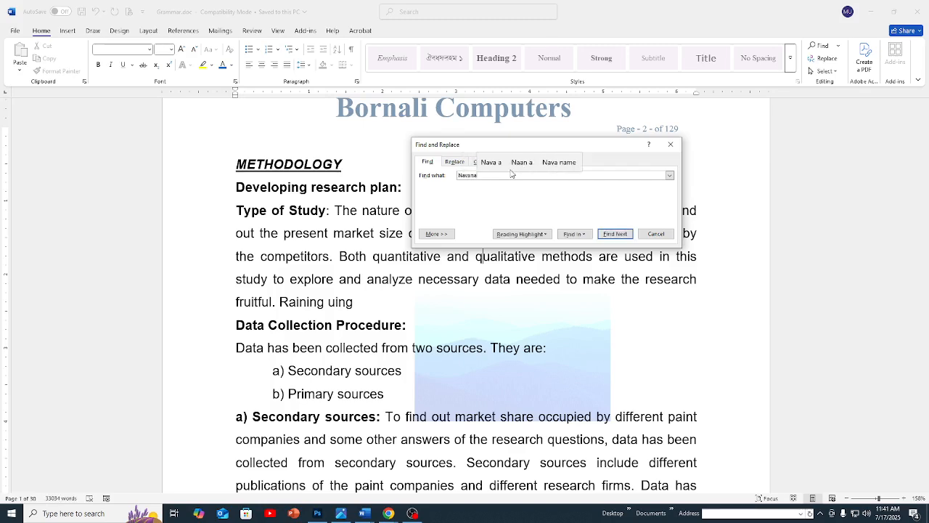
click(622, 236)
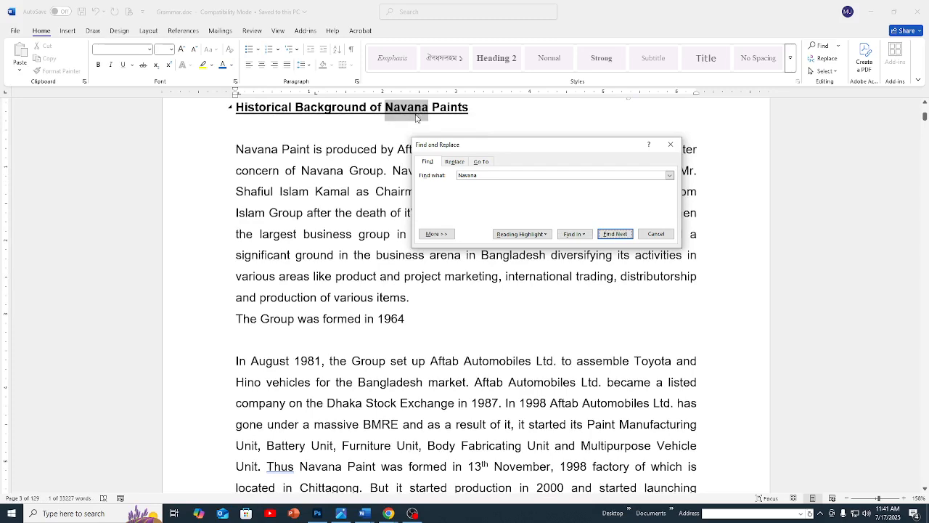
click(612, 236)
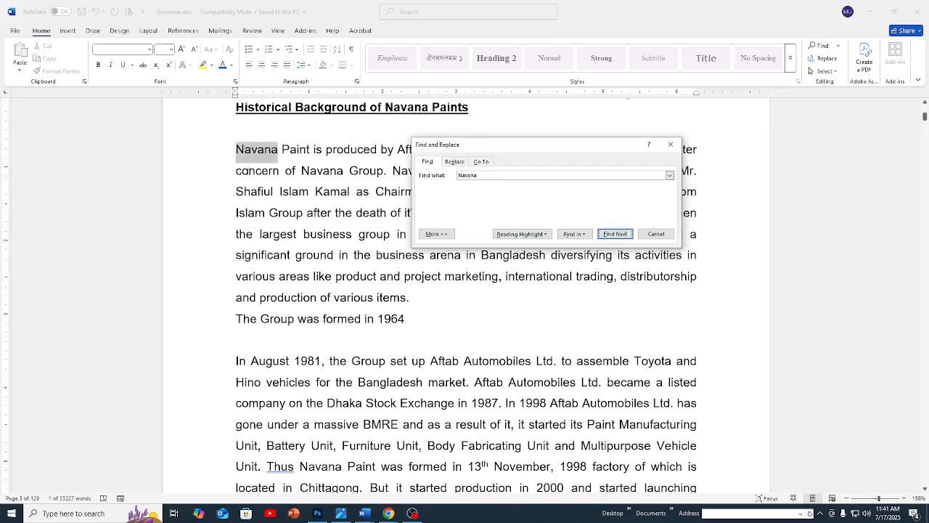
click(615, 236)
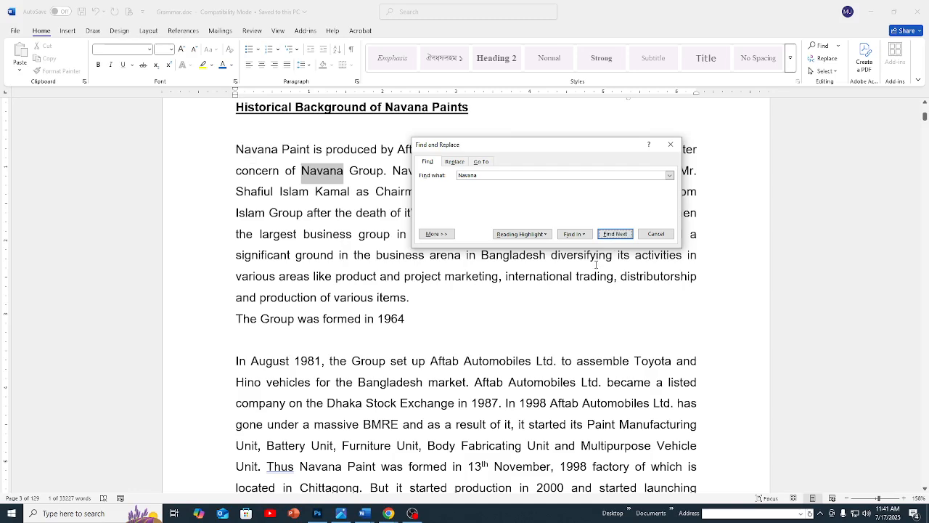
click(670, 144)
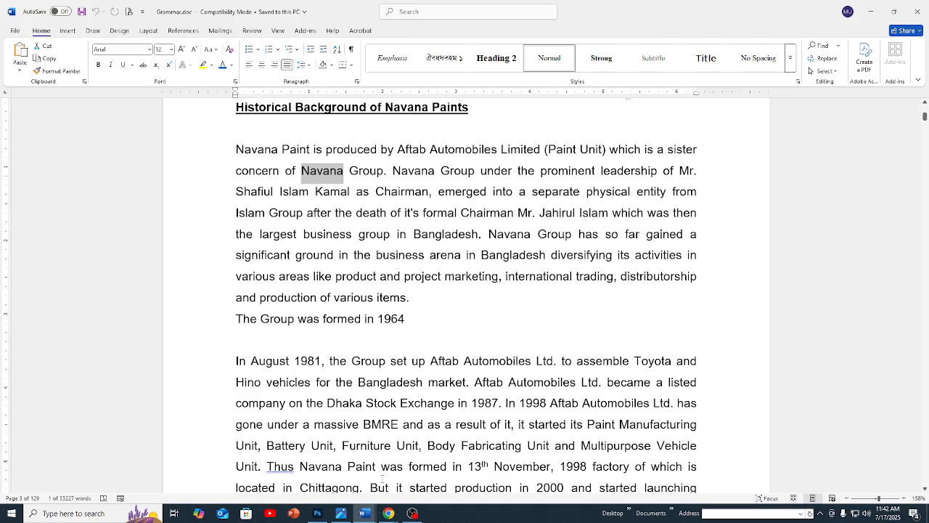
Step: Replace the single "Navana" before "Group under the prominent leadership" with "Roxy" using Find and Replace
key(ctrl+h)
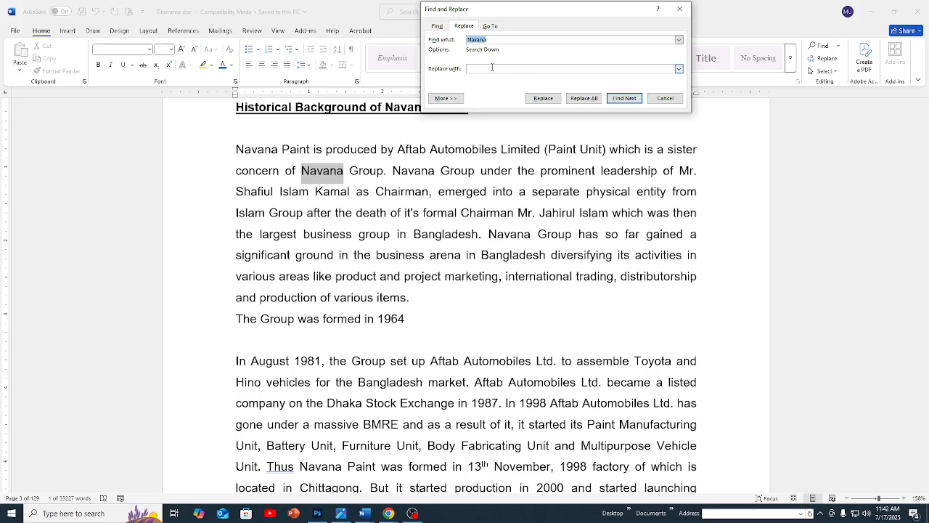
key(BackSpace)
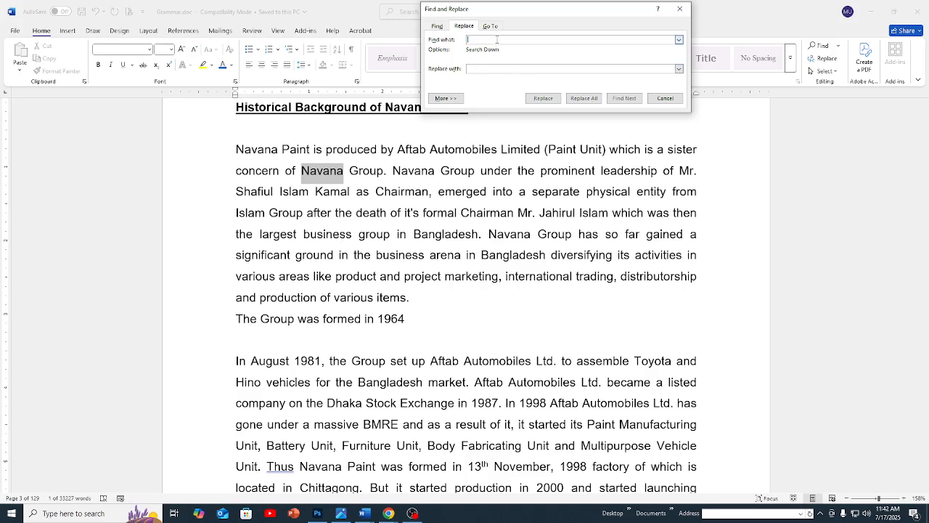
drag(513, 10, 480, 234)
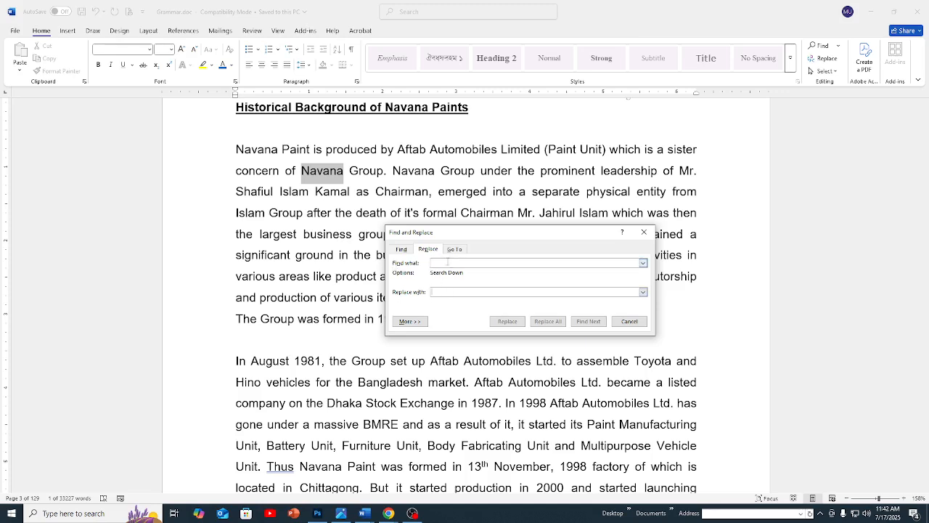
text(N)
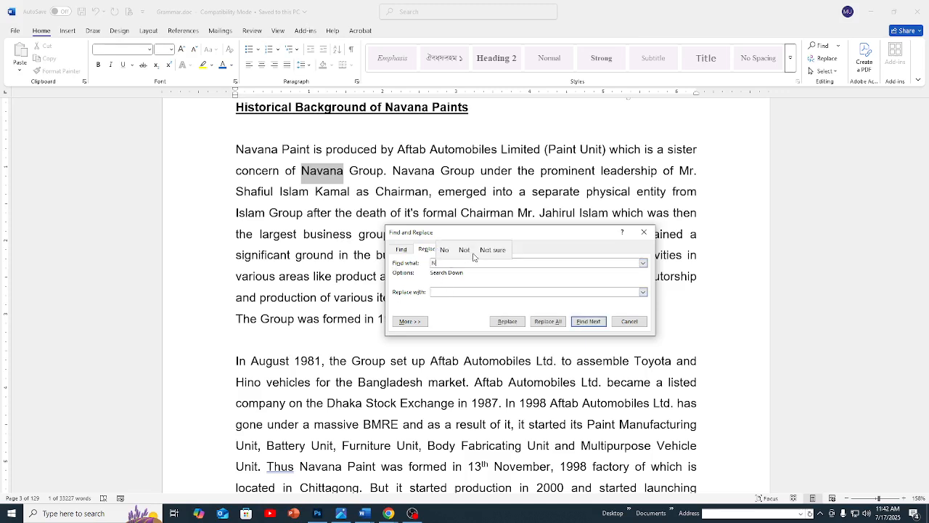
text(avana)
click(455, 291)
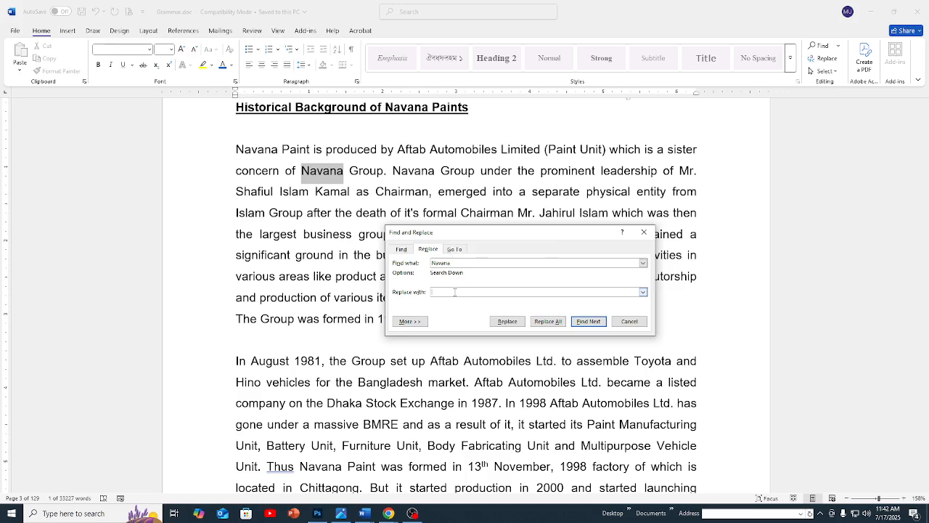
text(Roxy)
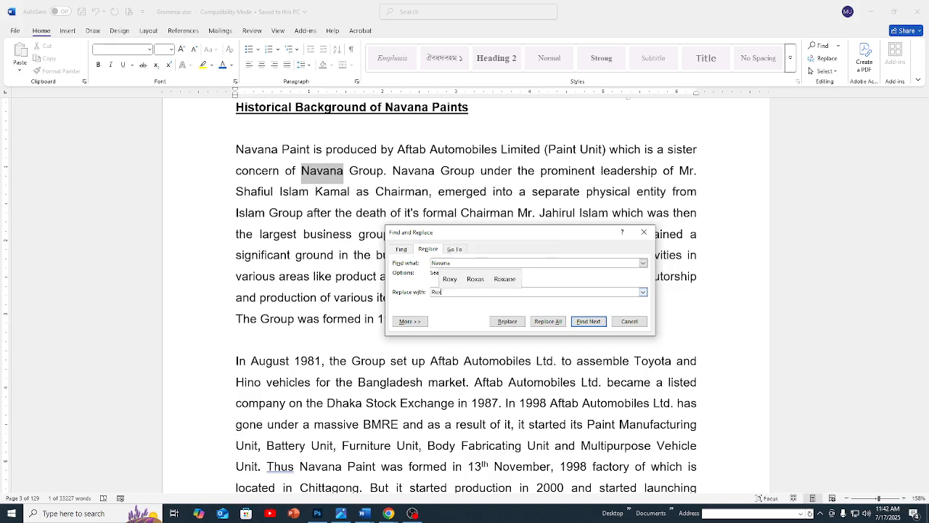
click(536, 262)
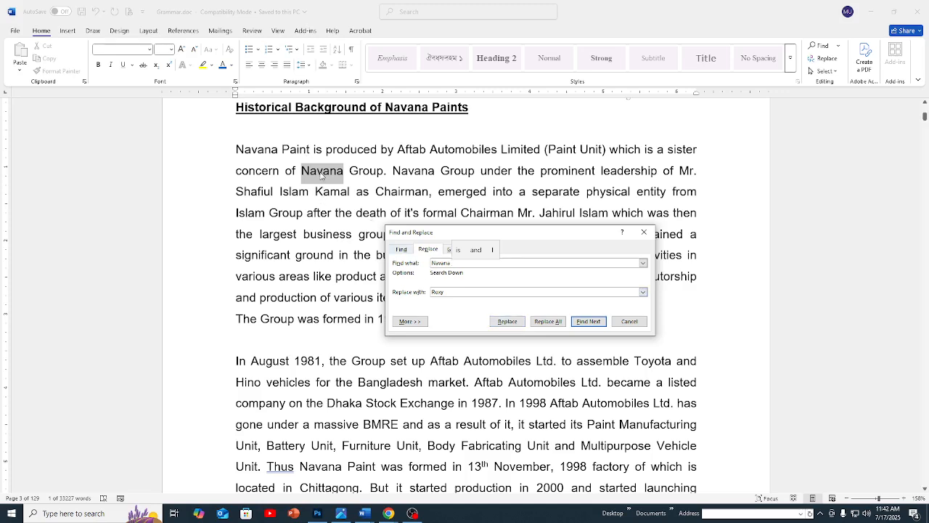
click(508, 322)
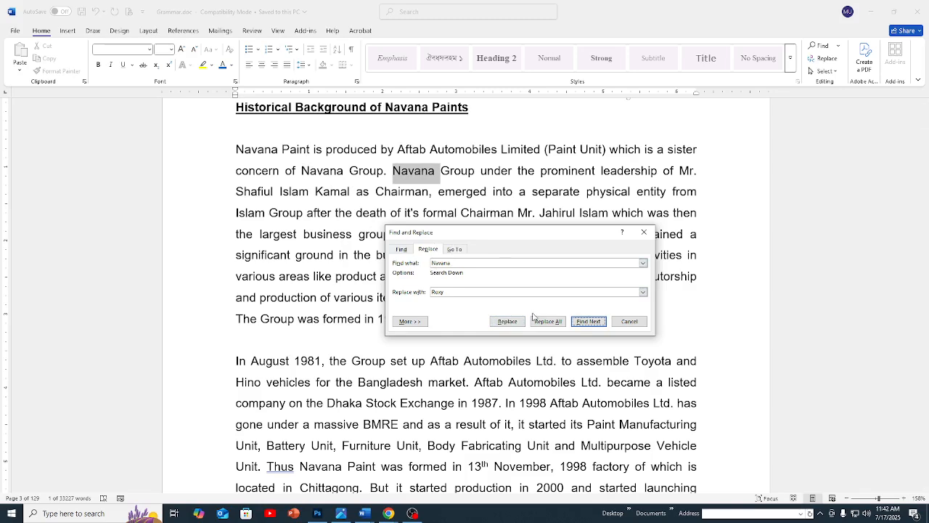
click(507, 320)
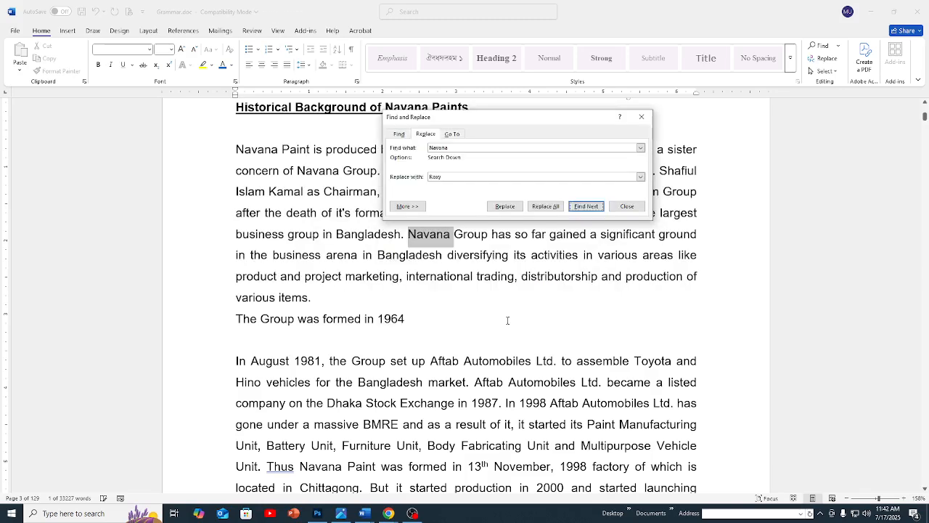
Step: Replace all remaining "Navana" occurrences with "Roxy", continuing from the document's beginning, and run it once more before closing the dialog
drag(464, 123, 530, 300)
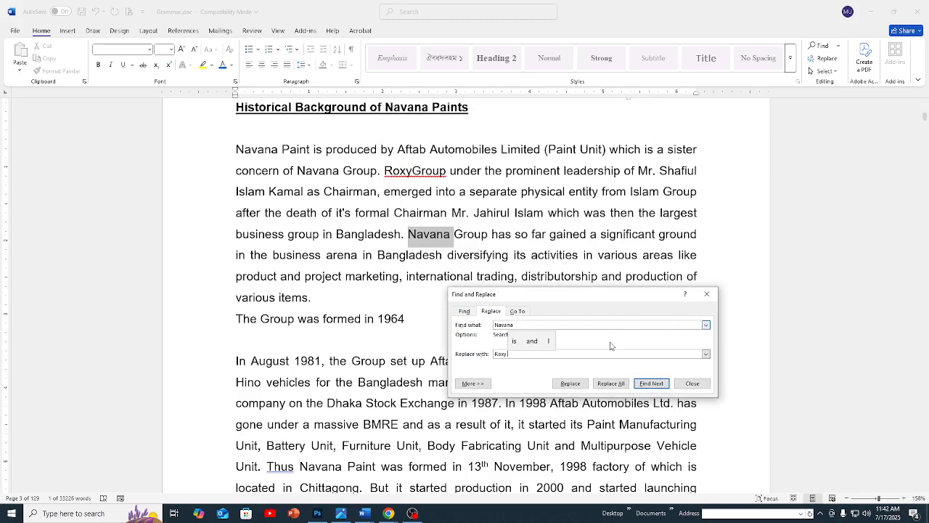
click(609, 384)
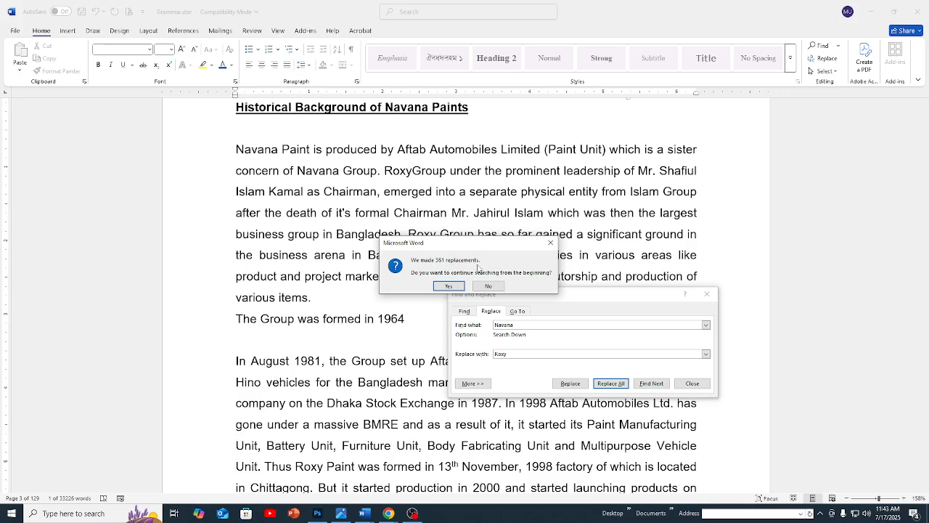
click(450, 287)
click(469, 284)
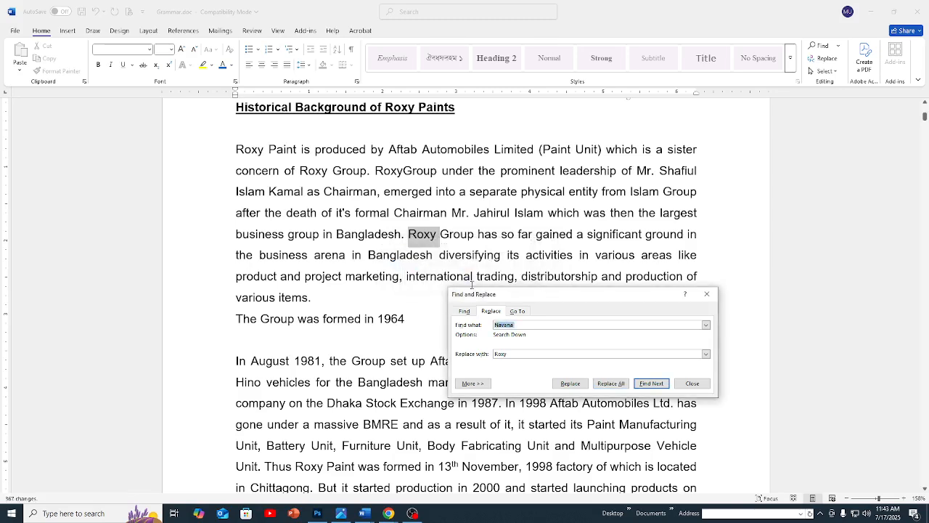
click(611, 383)
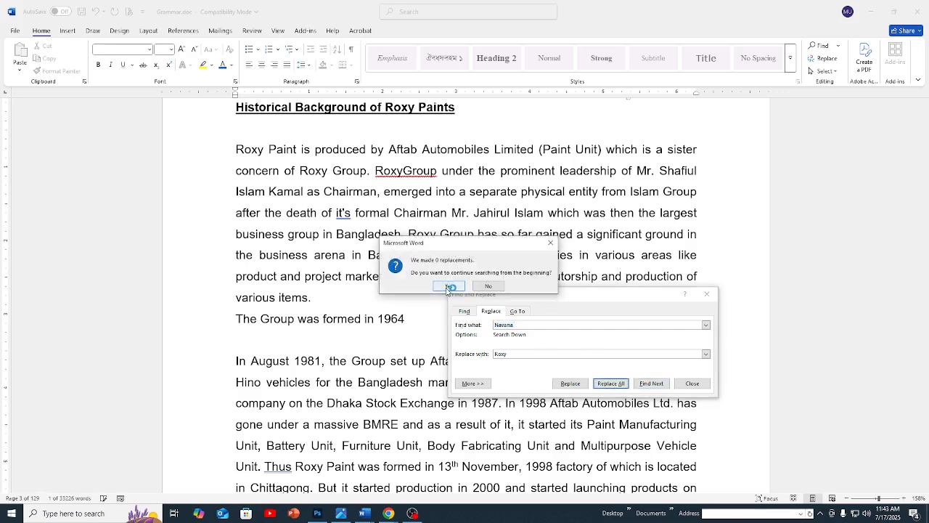
click(490, 287)
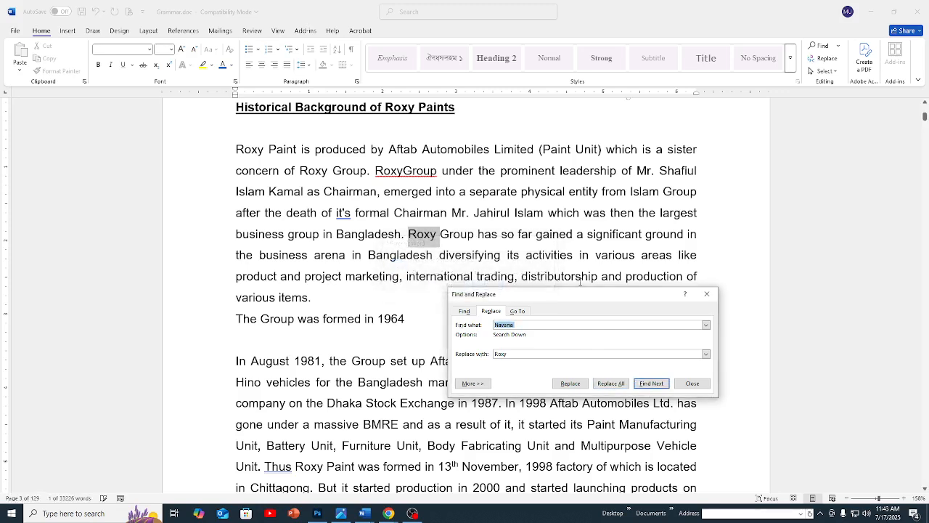
click(692, 383)
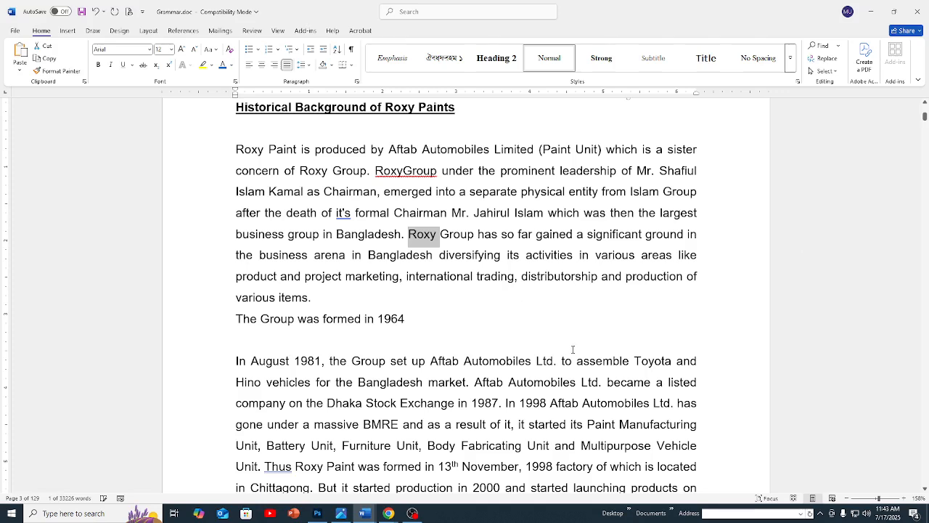
Step: Replace every "Roxy" in the document with "Navana", continuing the replacement from the document's beginning
key(ctrl+h)
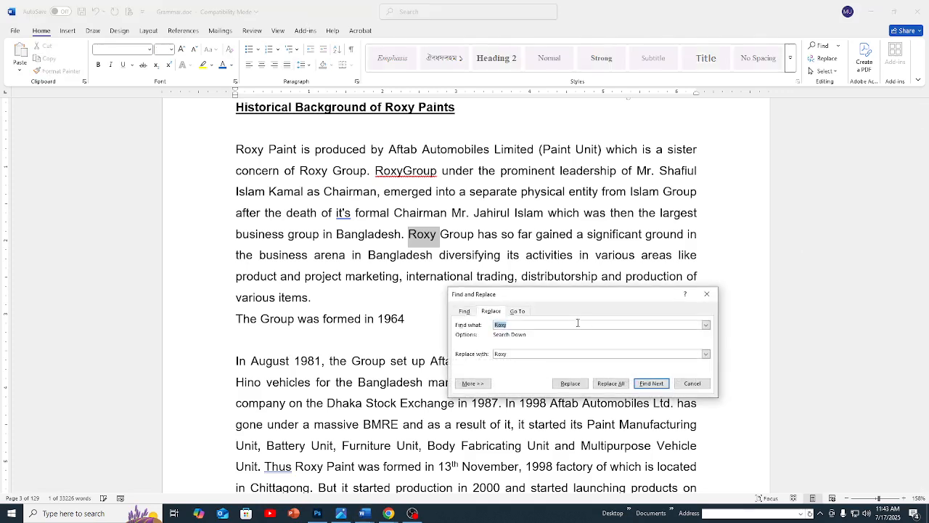
click(517, 354)
drag(517, 354, 480, 357)
text(N)
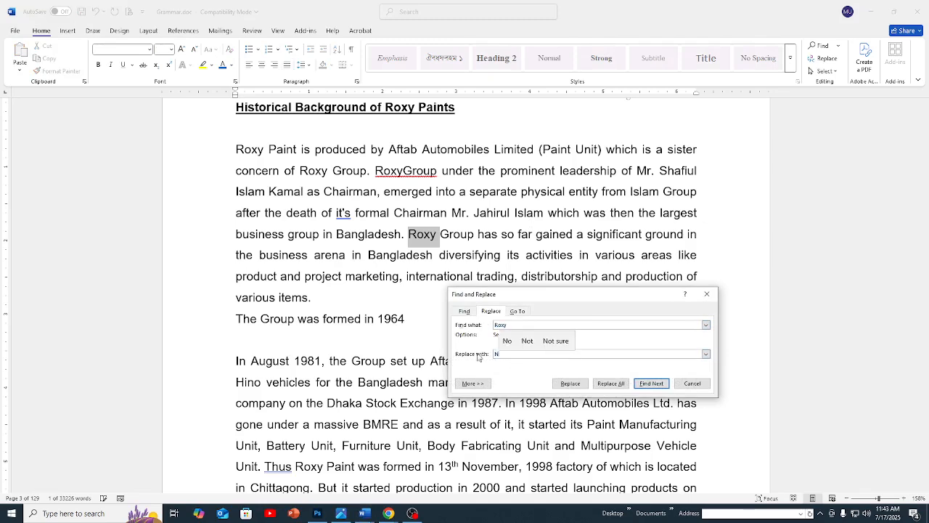
text(avana)
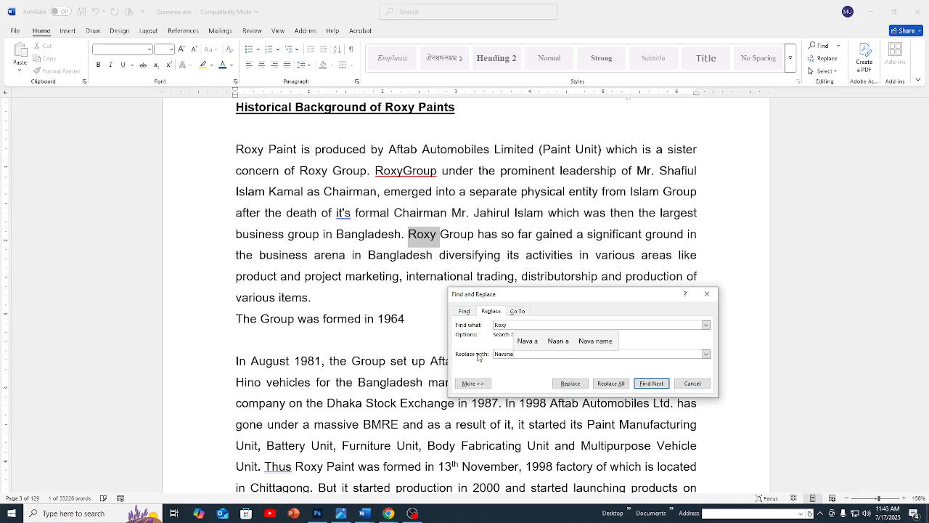
click(608, 384)
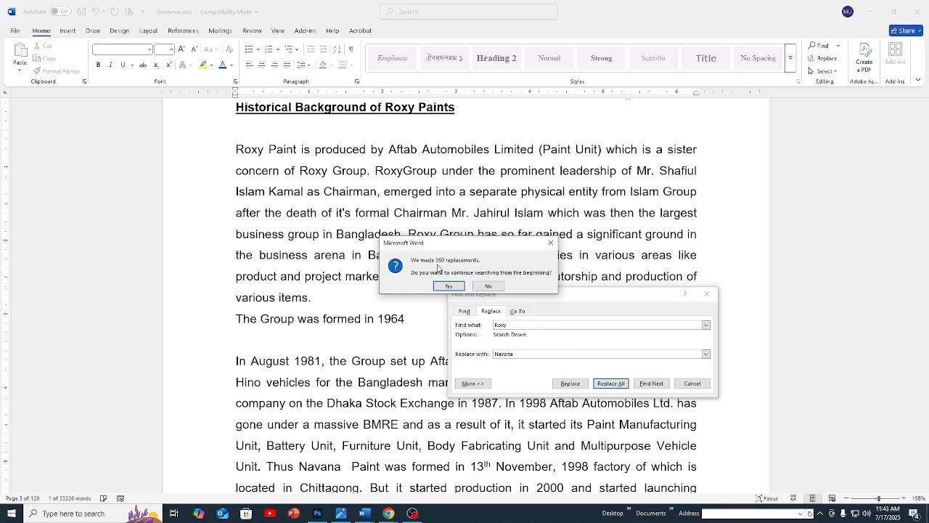
click(449, 285)
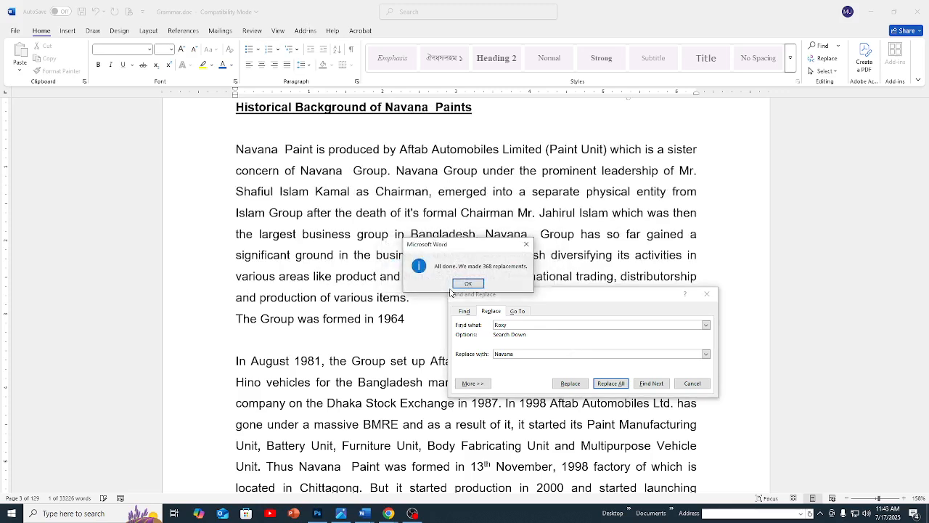
click(468, 284)
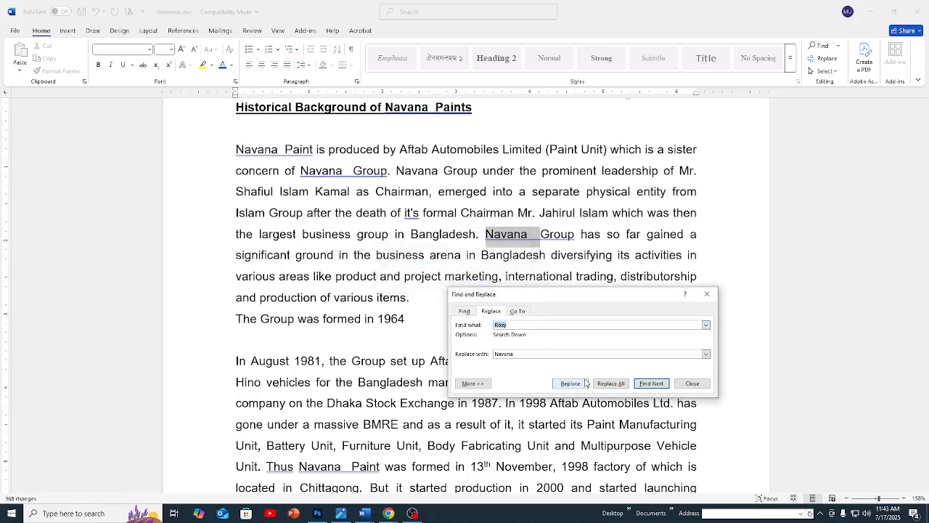
Step: Run the "Roxy" to "Navana" replacement on all text once more, decline searching from the beginning, and close the dialog
click(616, 390)
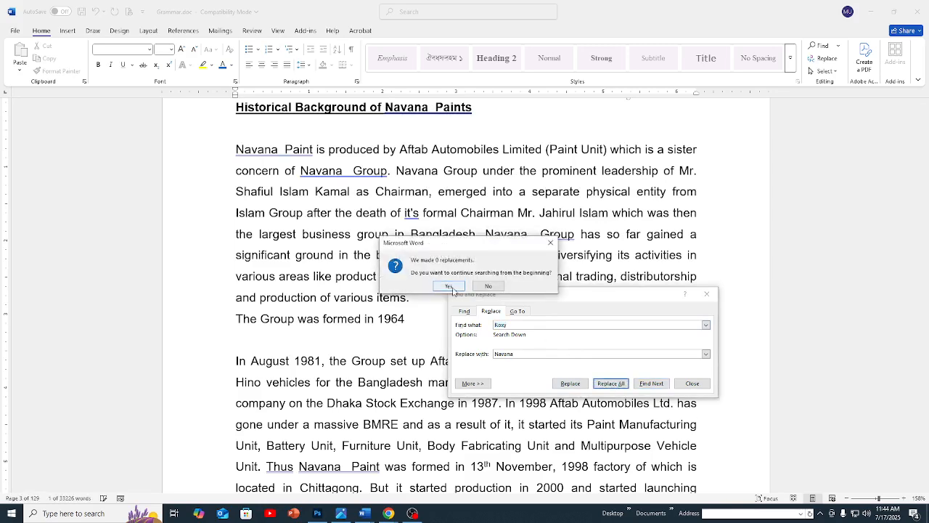
click(489, 286)
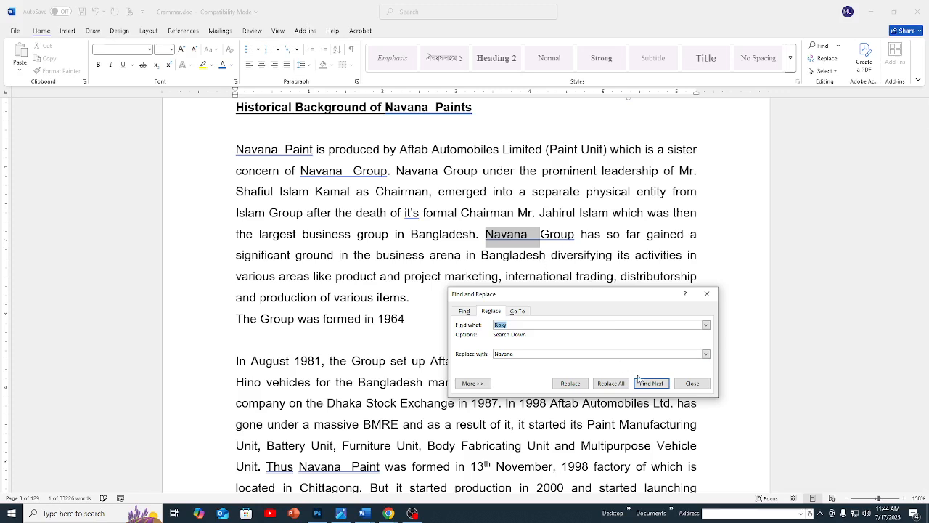
click(692, 383)
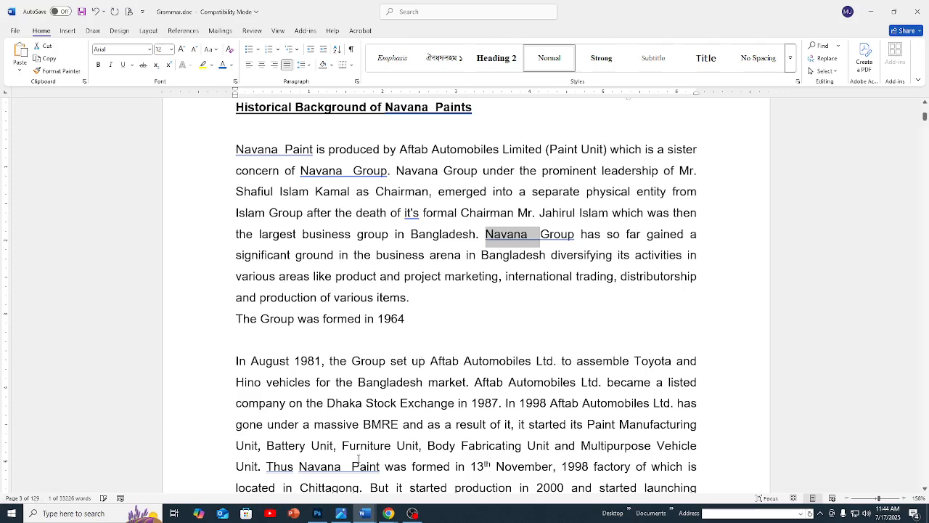
click(419, 392)
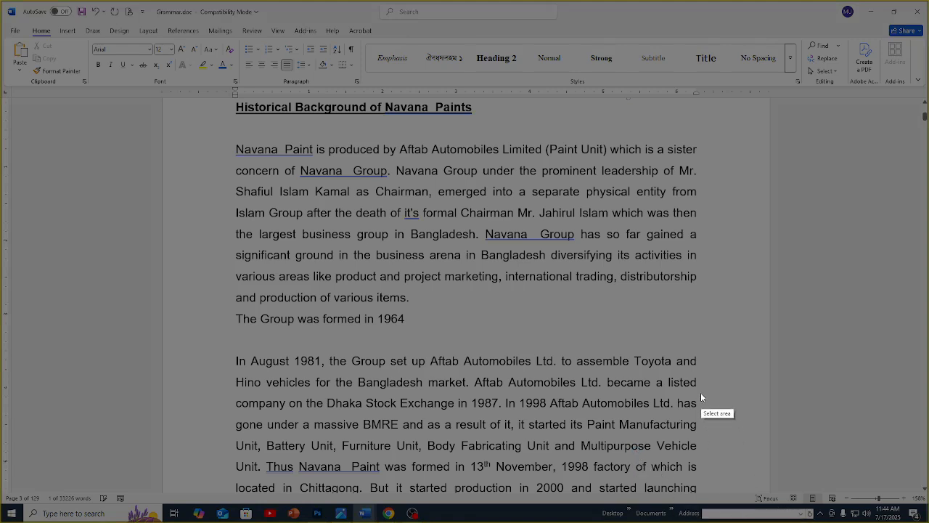
Step: Draw two red arrows pointing at the current page number and page total in the screenshot overlay, and dismiss the overlay
drag(700, 392, 743, 425)
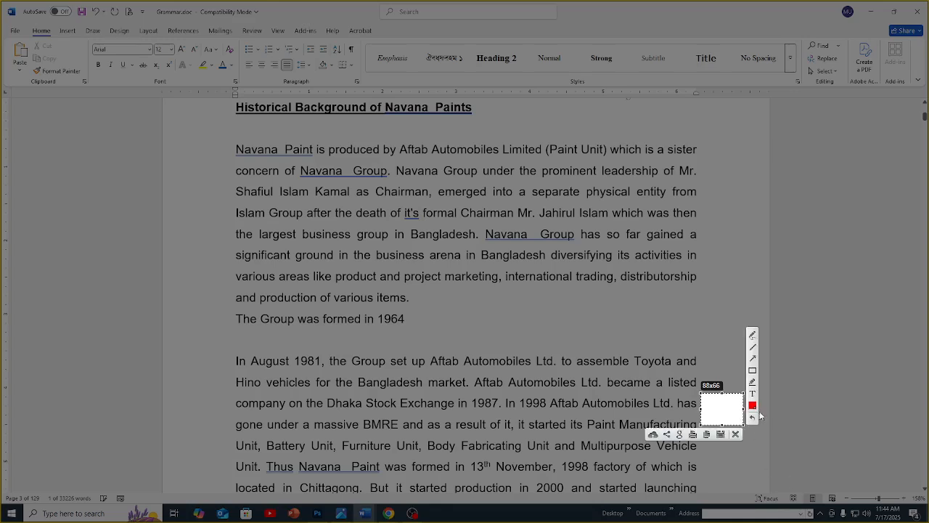
click(754, 382)
click(754, 361)
mouse_move(215, 216)
mouse_down()
mouse_move(104, 398)
mouse_move(21, 485)
mouse_up()
drag(220, 277, 37, 493)
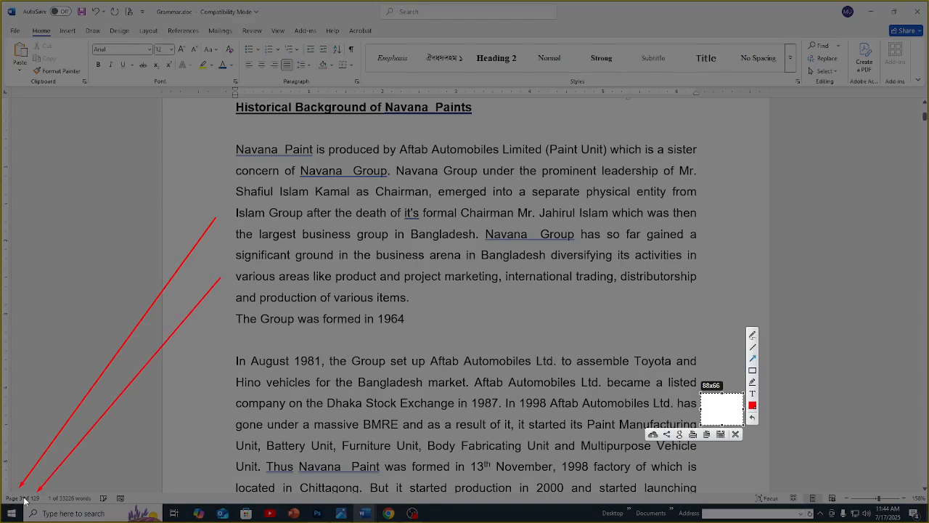
key(Escape)
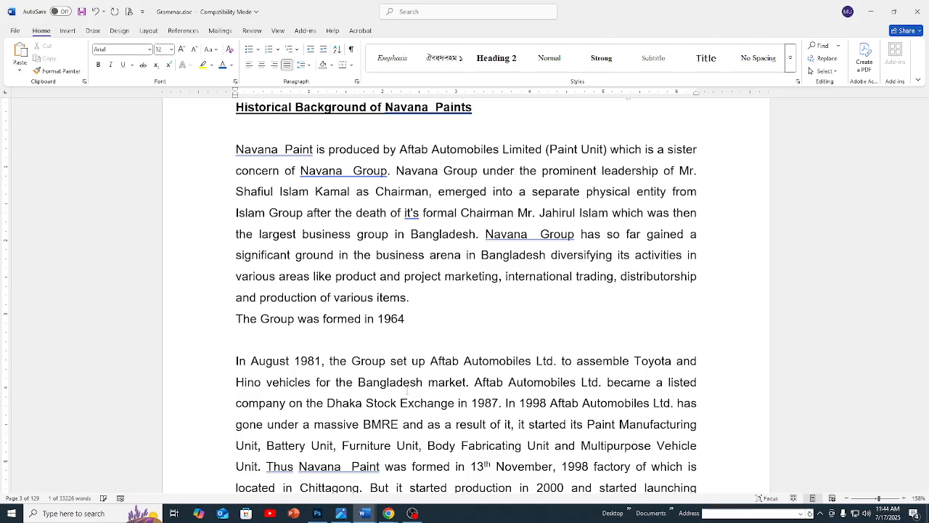
Step: Use Go To to jump to page 80 of the document and from there to page 5
key(ctrl+g)
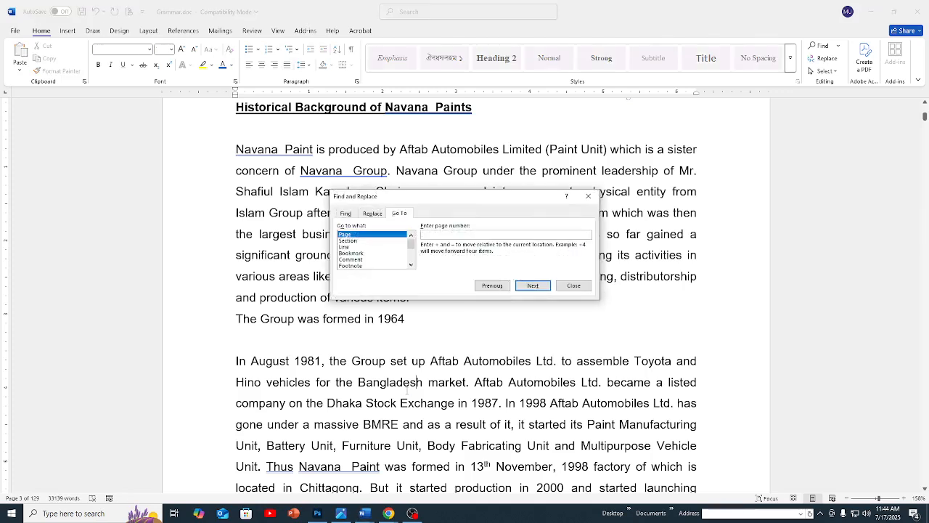
text(80)
click(533, 285)
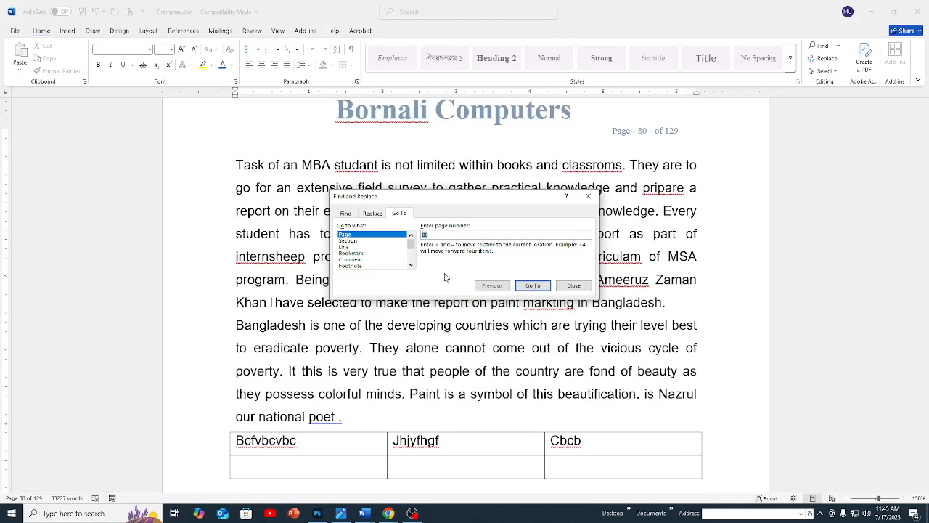
text(5)
click(531, 289)
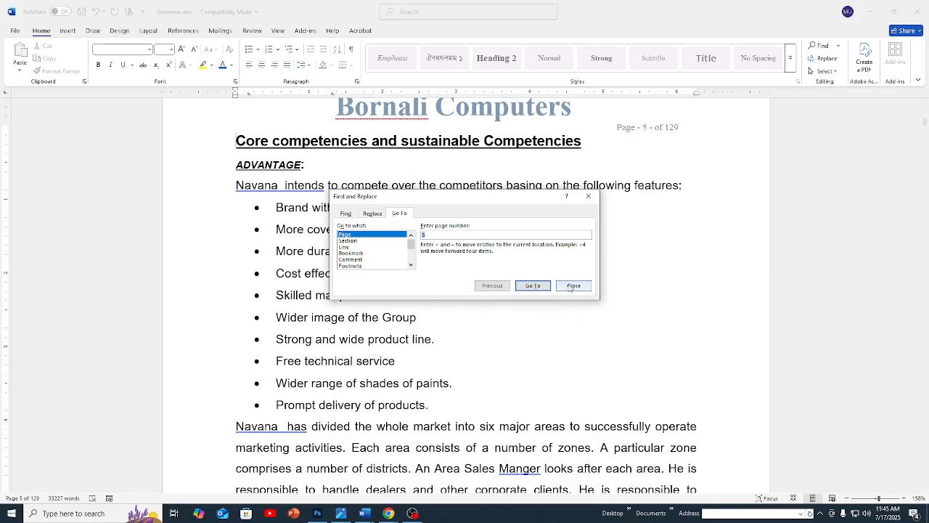
Step: Return to the document's first page by entering page number 0 in Go To, and close the dialog
text(8)
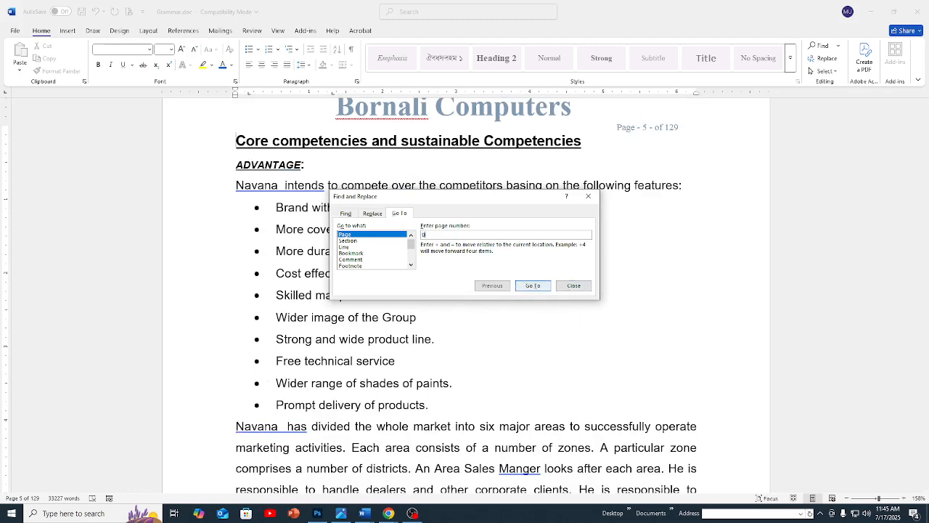
click(533, 286)
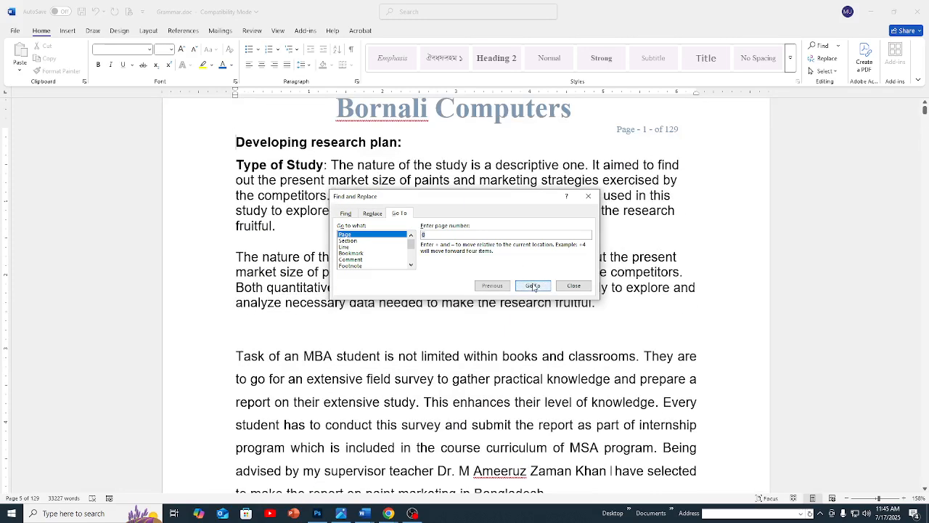
click(594, 197)
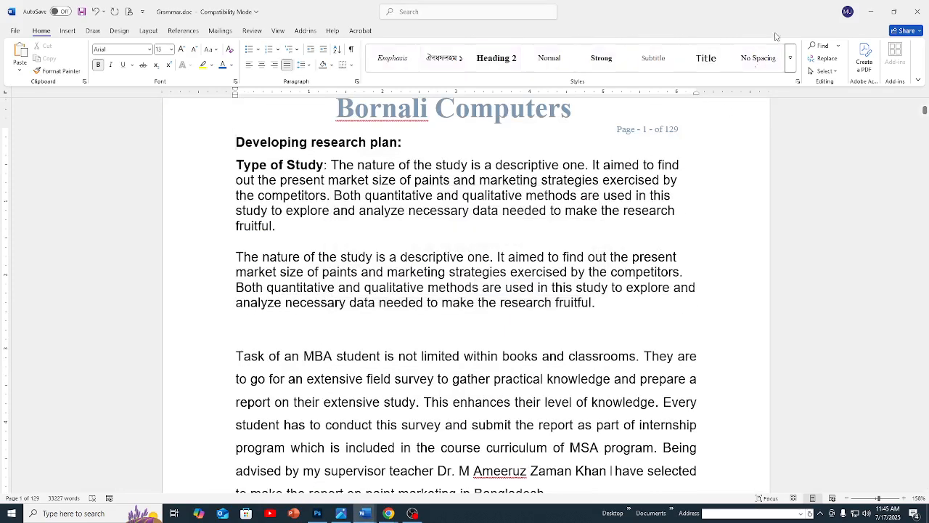
Step: Switch to Table.doc and review the Find, Replace and Go To shortcut notes, highlighting the "Find ==> Ctrl + F" line
click(365, 513)
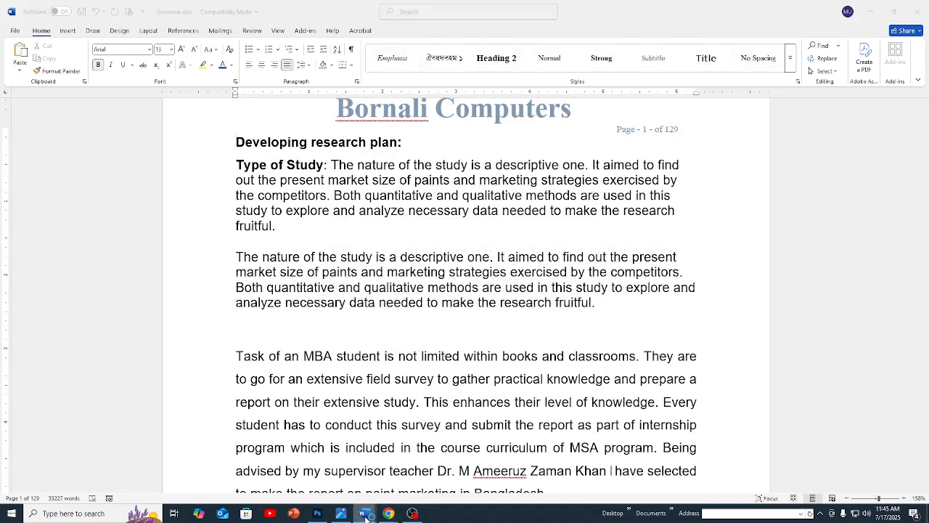
click(439, 494)
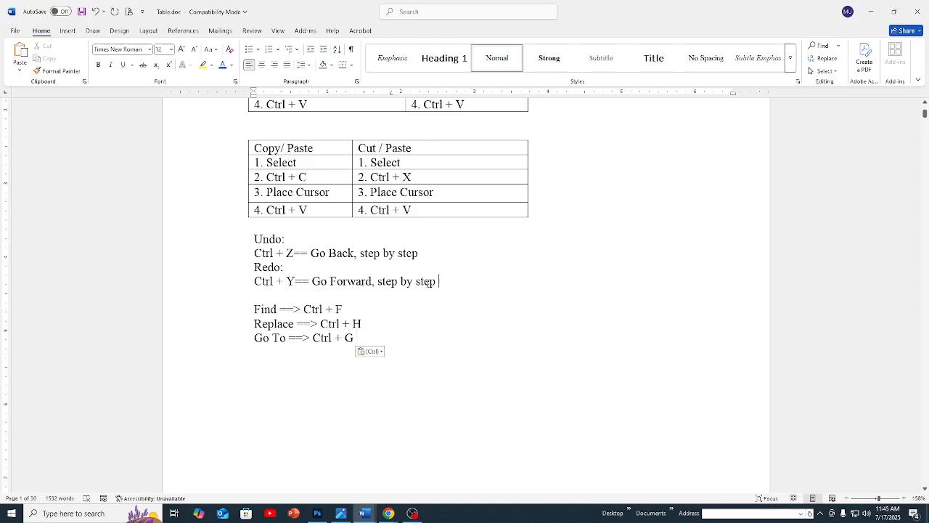
click(236, 315)
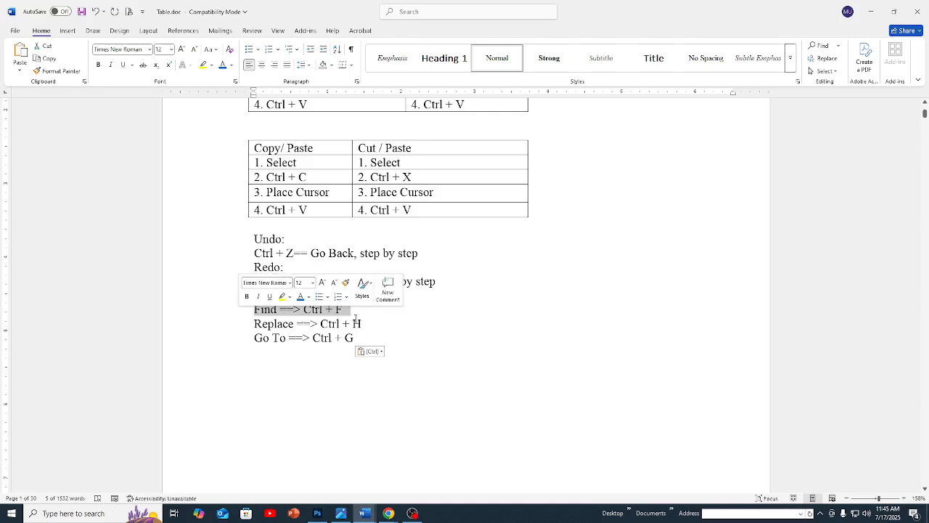
click(450, 314)
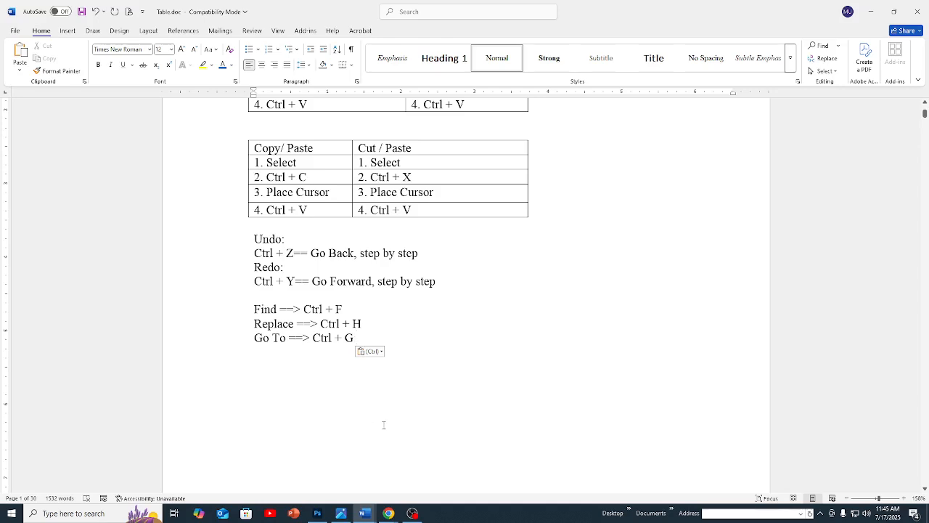
click(412, 513)
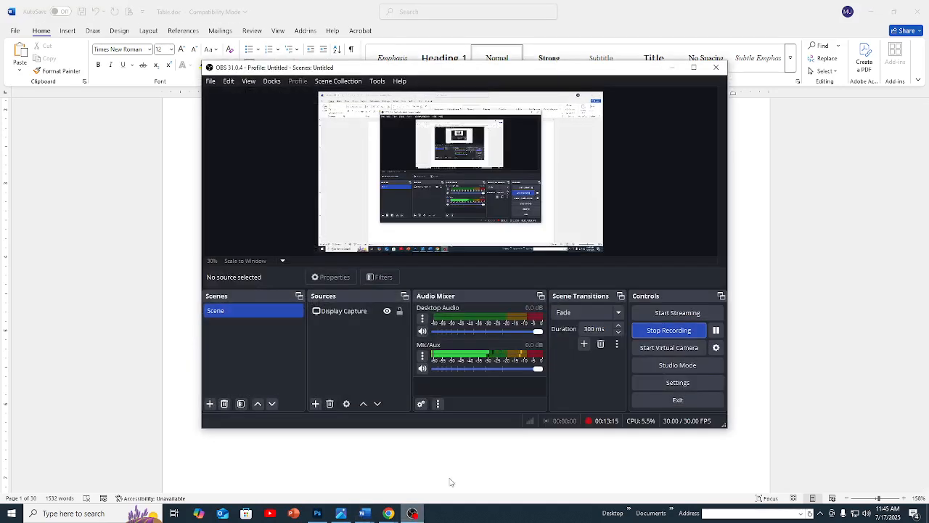